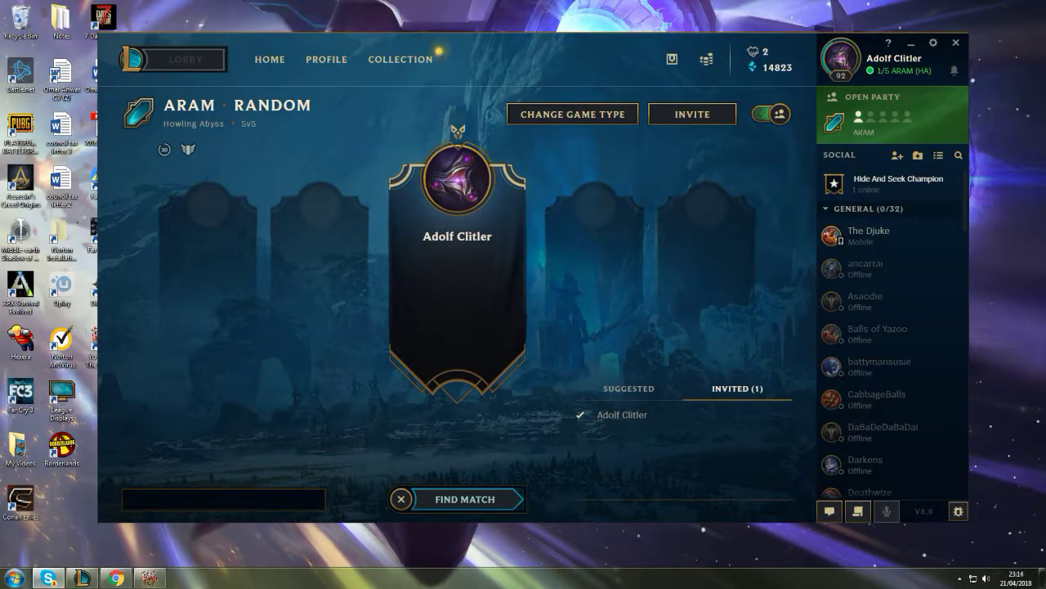
Step: Reposition the Yu-Gi-Oh window, view and close the profile overview, then raise the League client
click(151, 577)
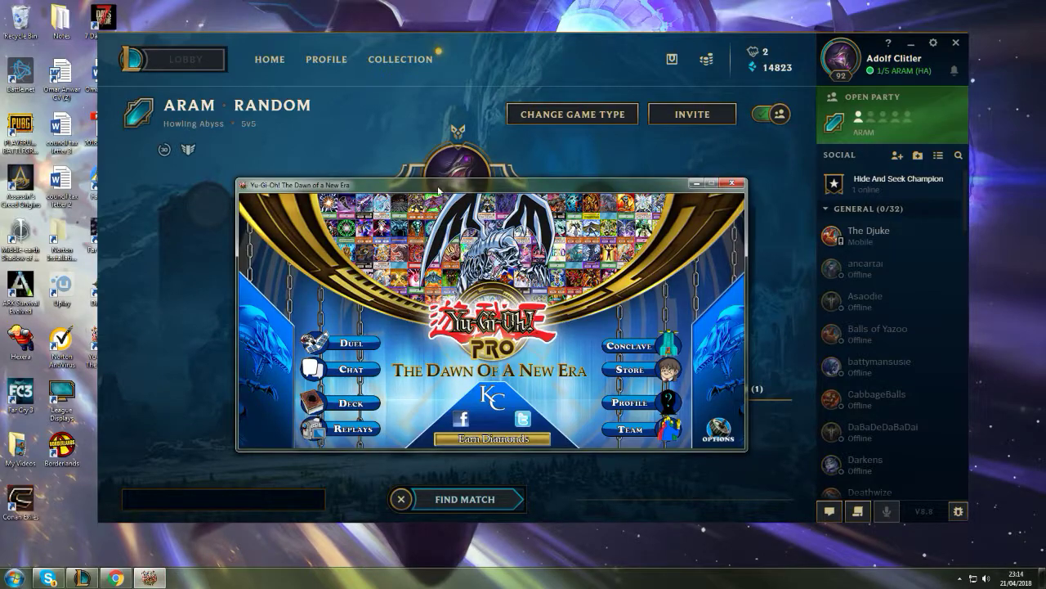
drag(439, 185, 470, 137)
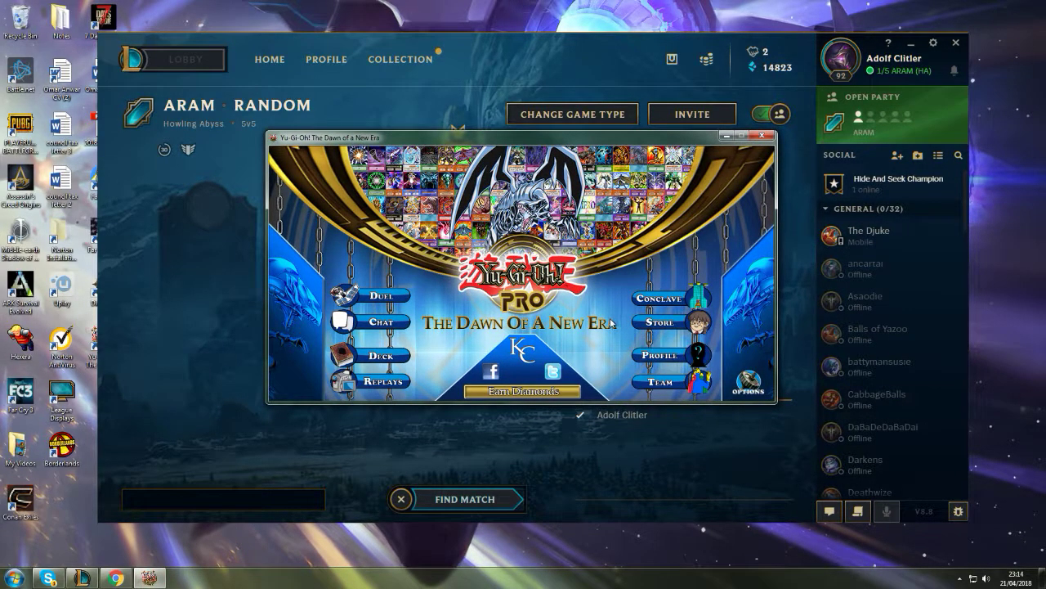
click(659, 355)
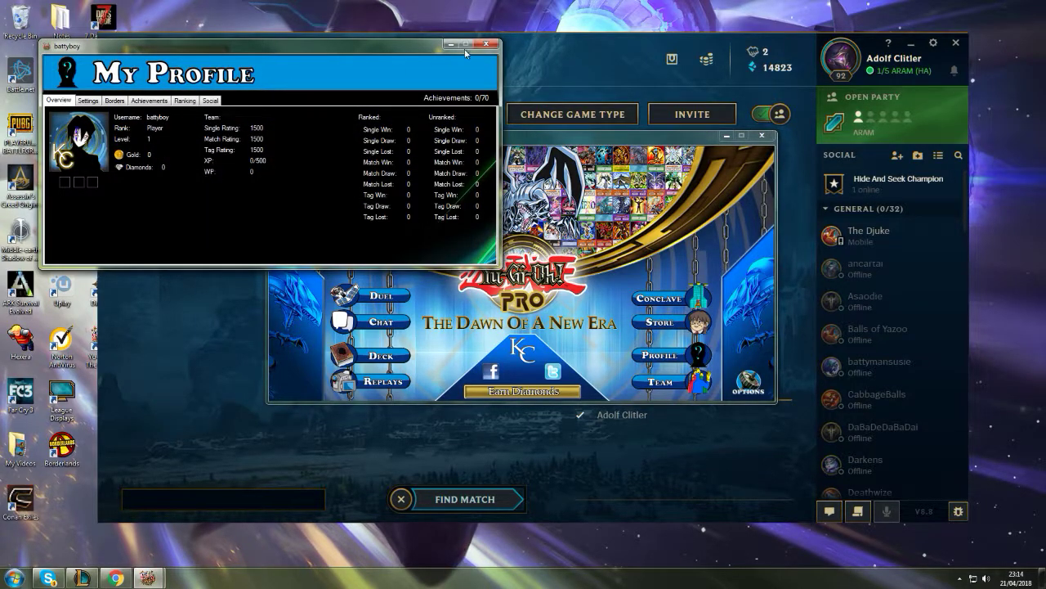
click(485, 44)
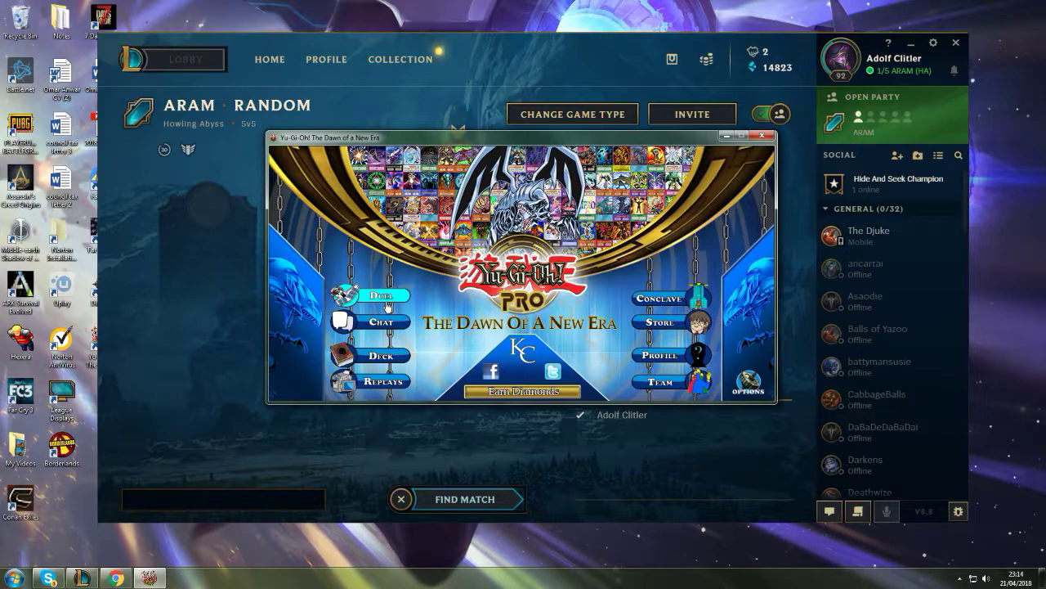
drag(594, 49, 497, 20)
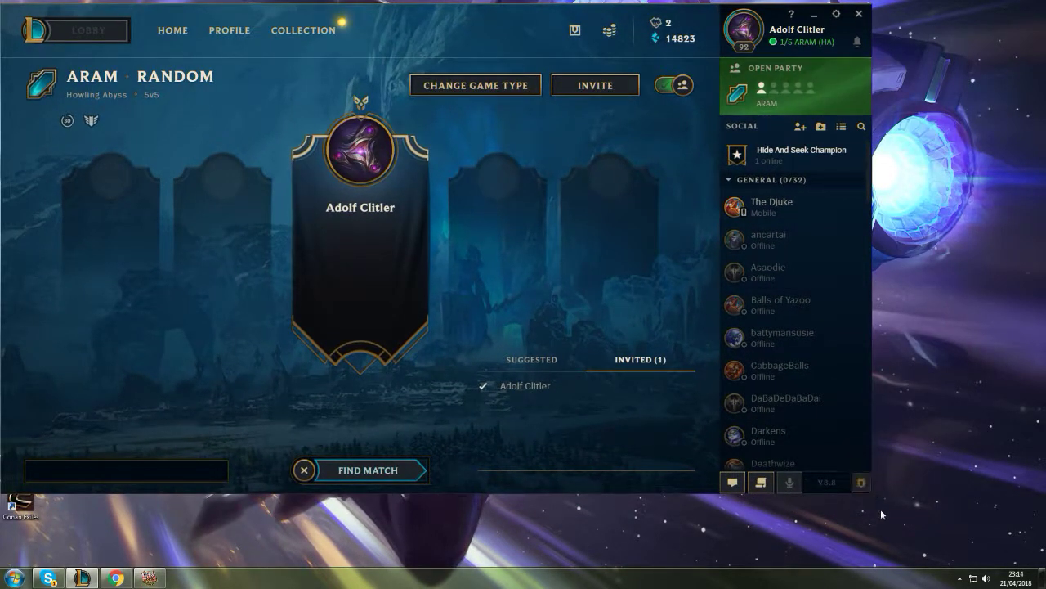
Step: Leave the ARAM party, then open the Yu-Gi-Oh chat screen and close the game
click(305, 470)
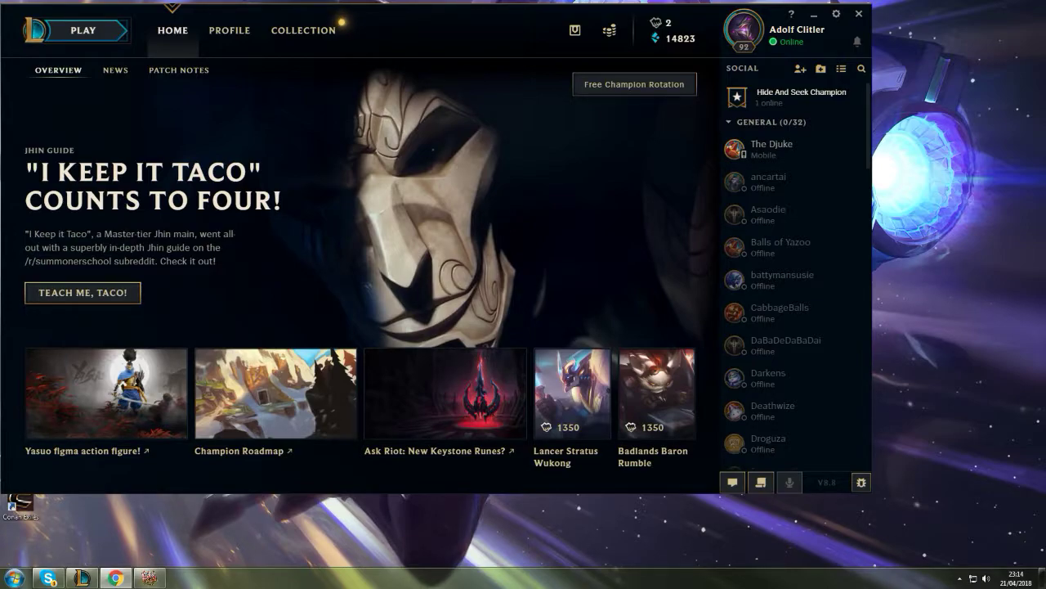
click(149, 578)
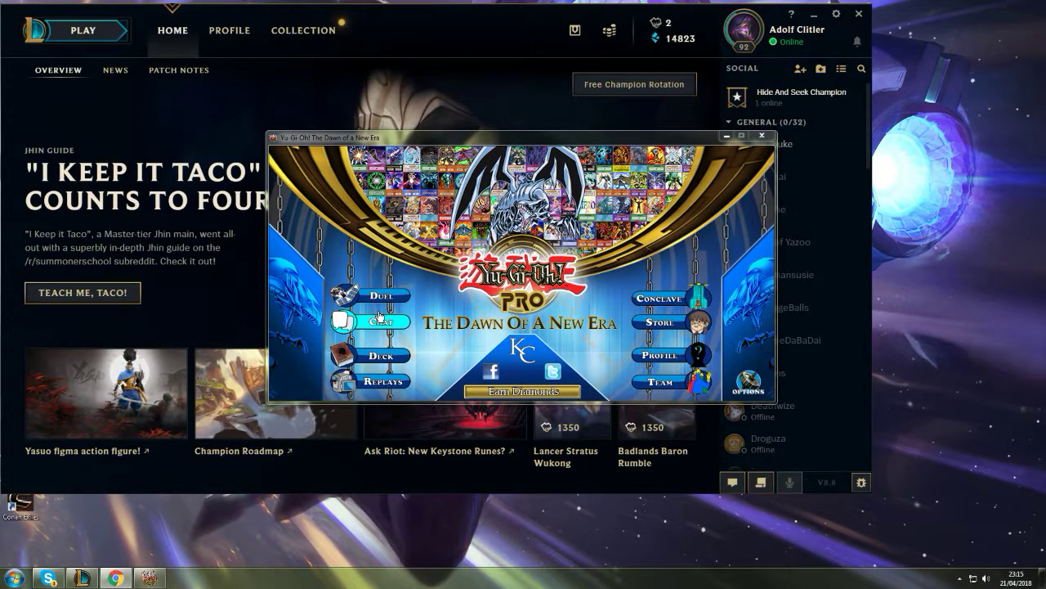
click(380, 316)
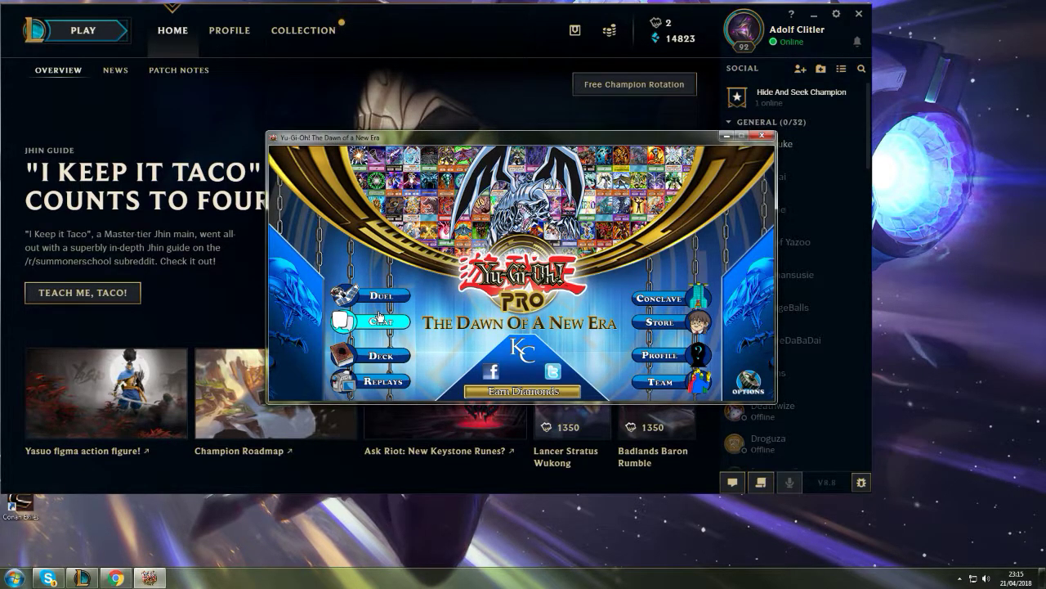
click(762, 136)
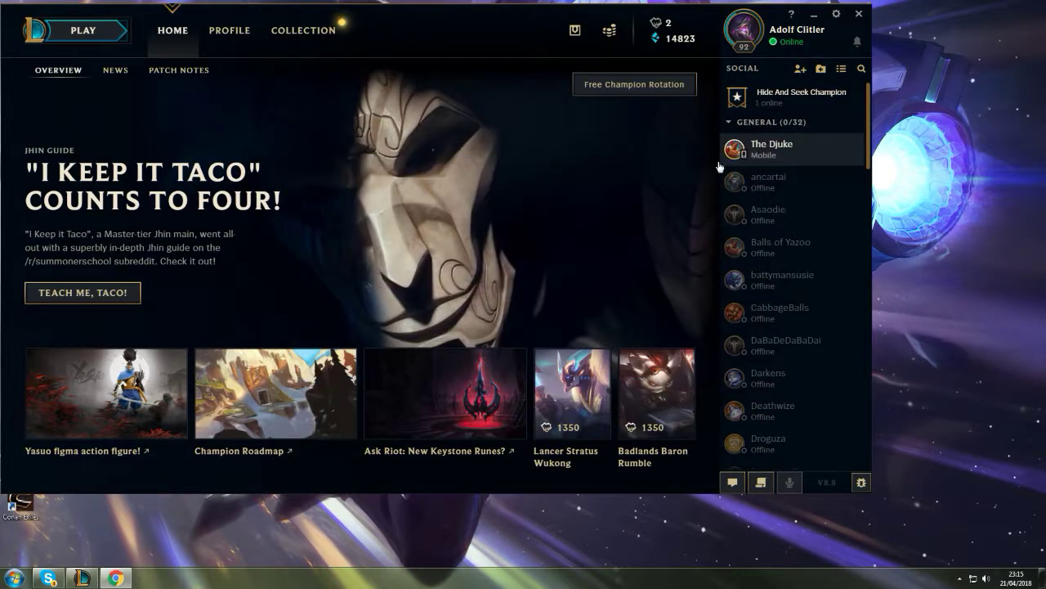
Step: Relaunch Yu-Gi-Oh! Pro, log in declining the email prompt, and open the Duel screen
click(814, 15)
double_click(103, 343)
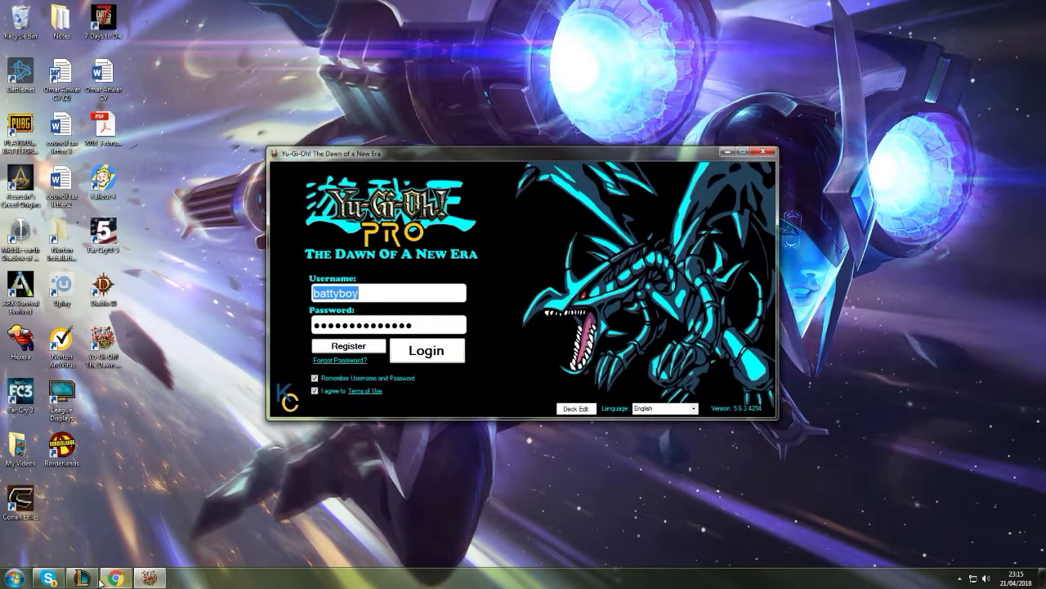
click(82, 578)
click(149, 578)
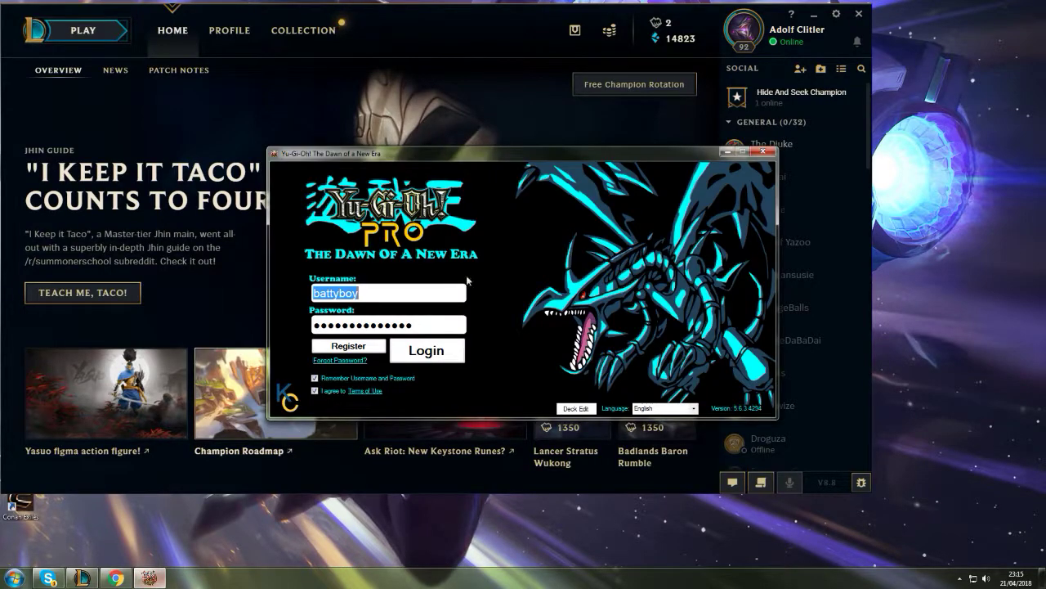
click(429, 353)
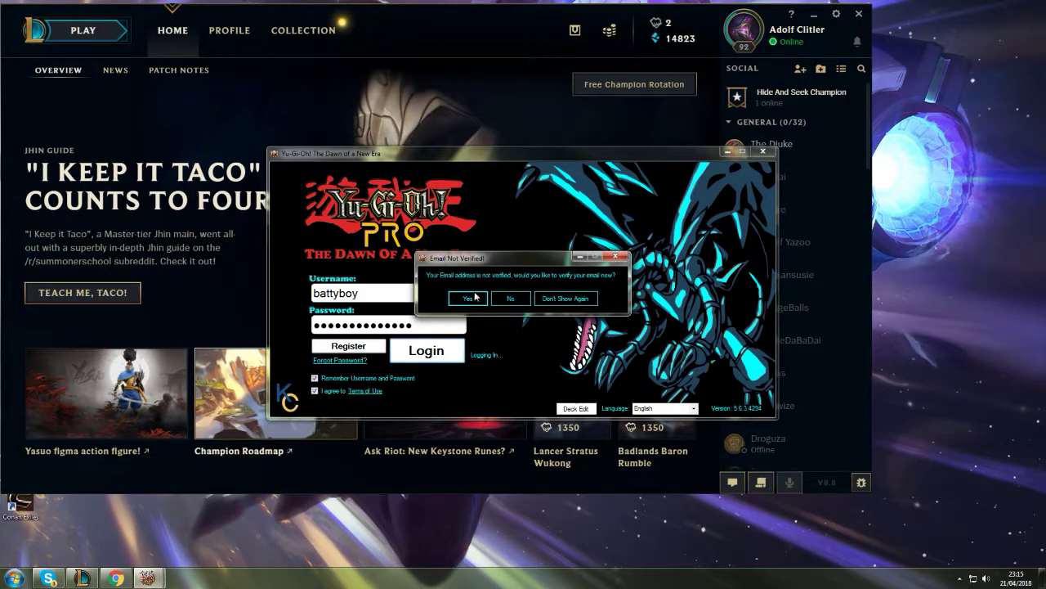
click(511, 298)
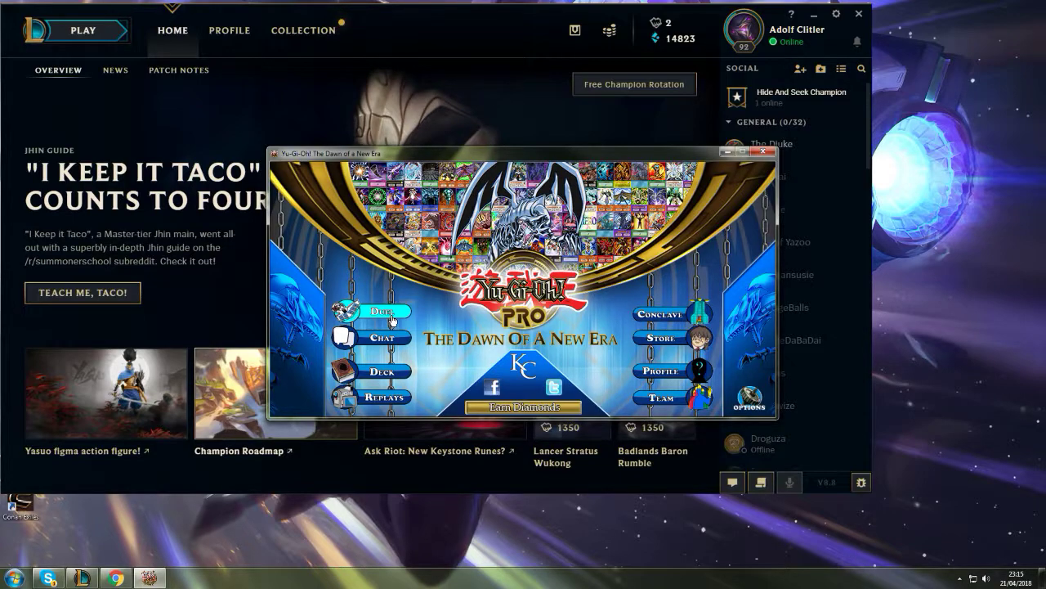
click(392, 320)
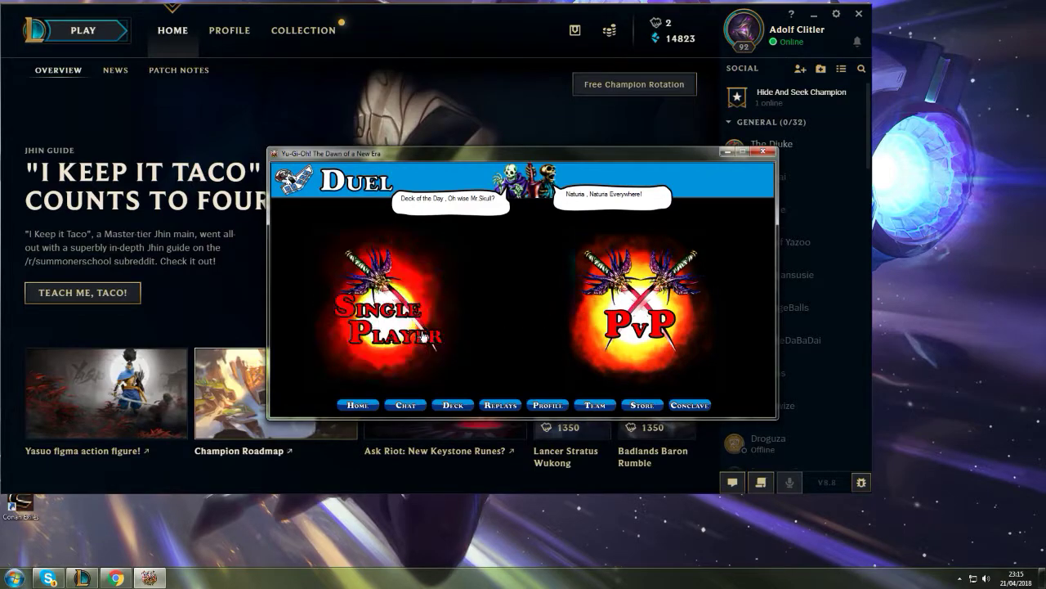
Step: Open the unranked PvP game list, decline the donation popup, and join the last listed game
click(636, 326)
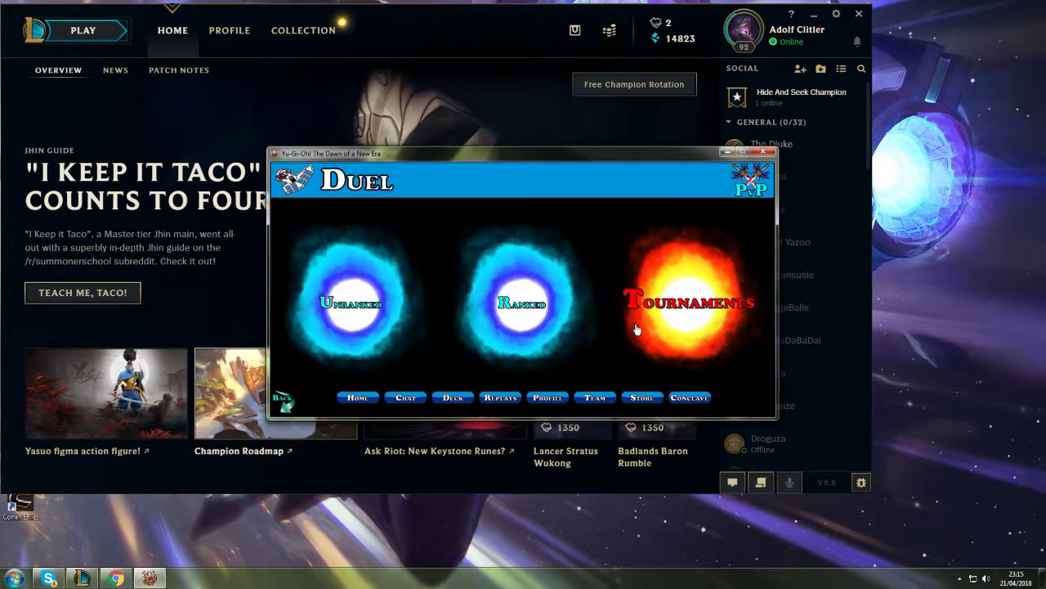
click(352, 316)
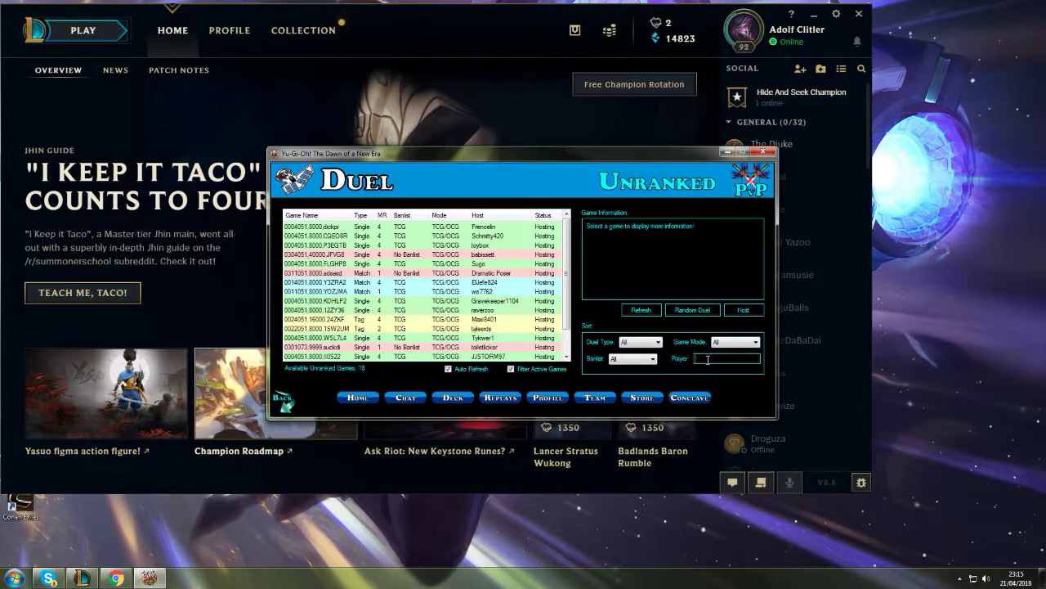
click(708, 359)
text(smo)
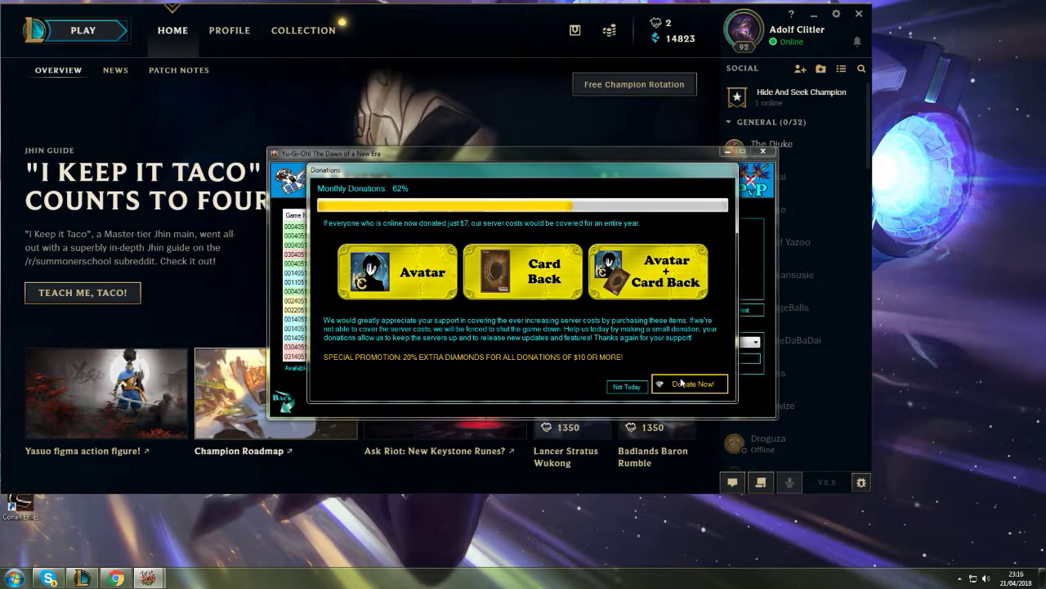
click(627, 386)
click(626, 337)
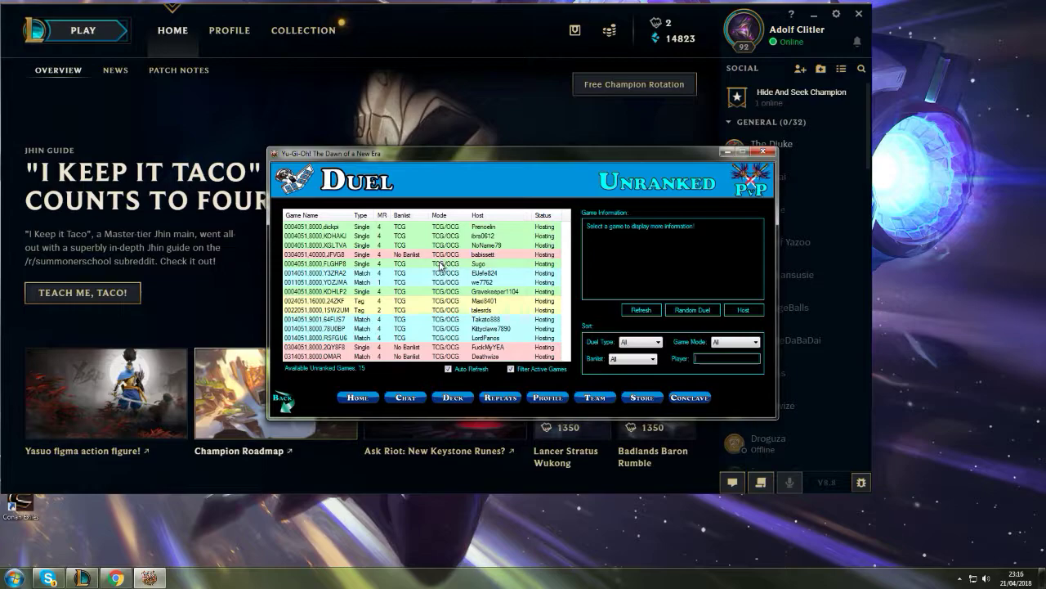
click(478, 356)
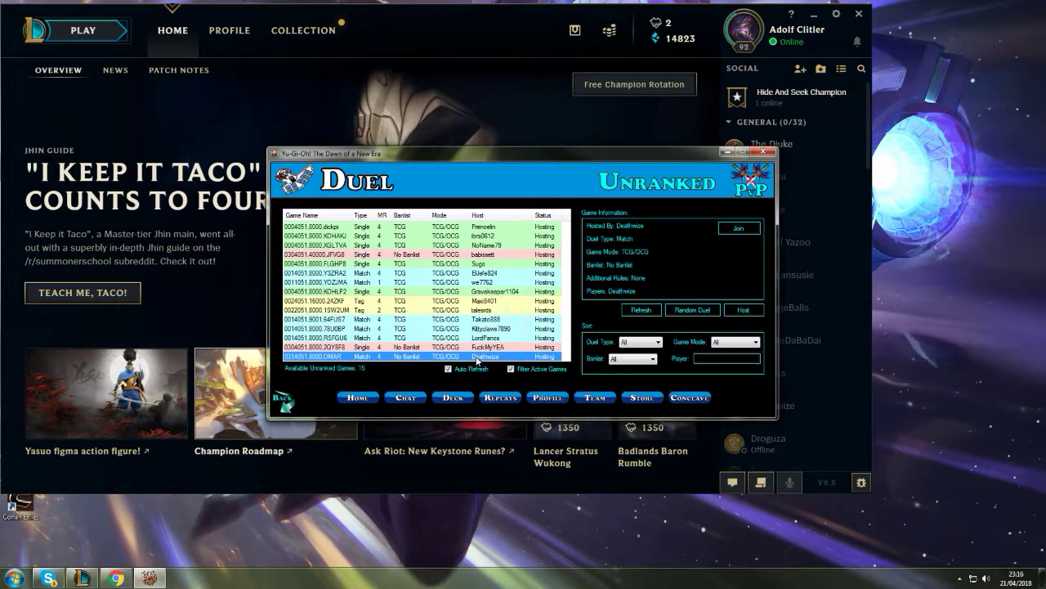
click(735, 232)
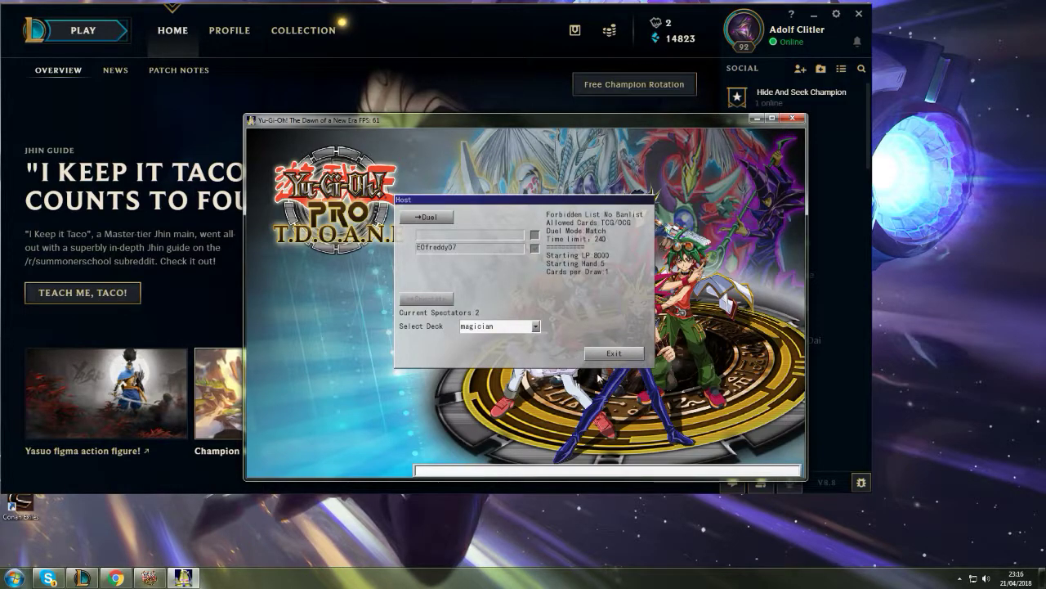
click(613, 353)
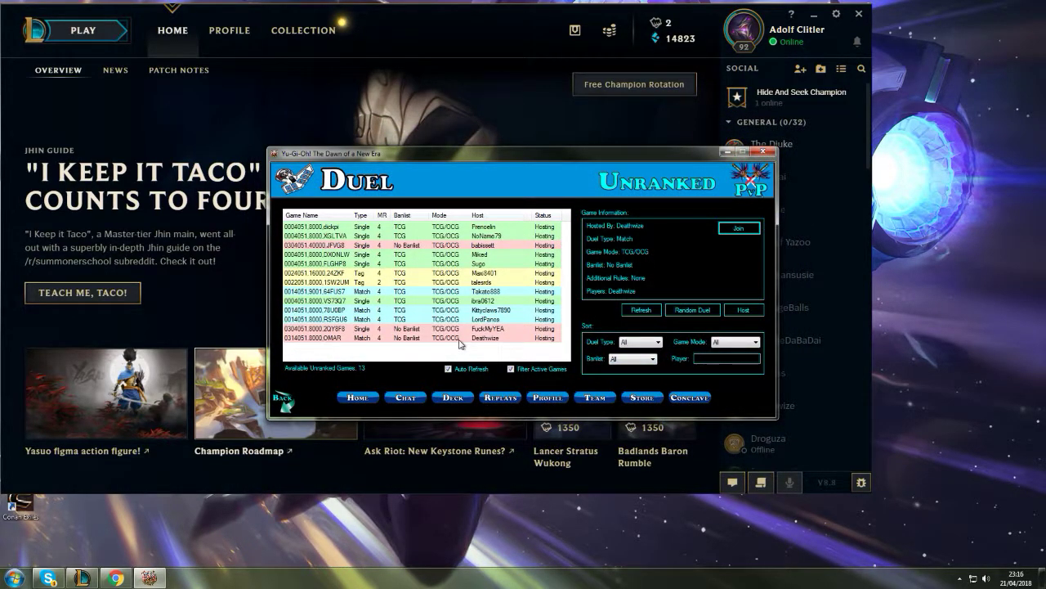
click(462, 338)
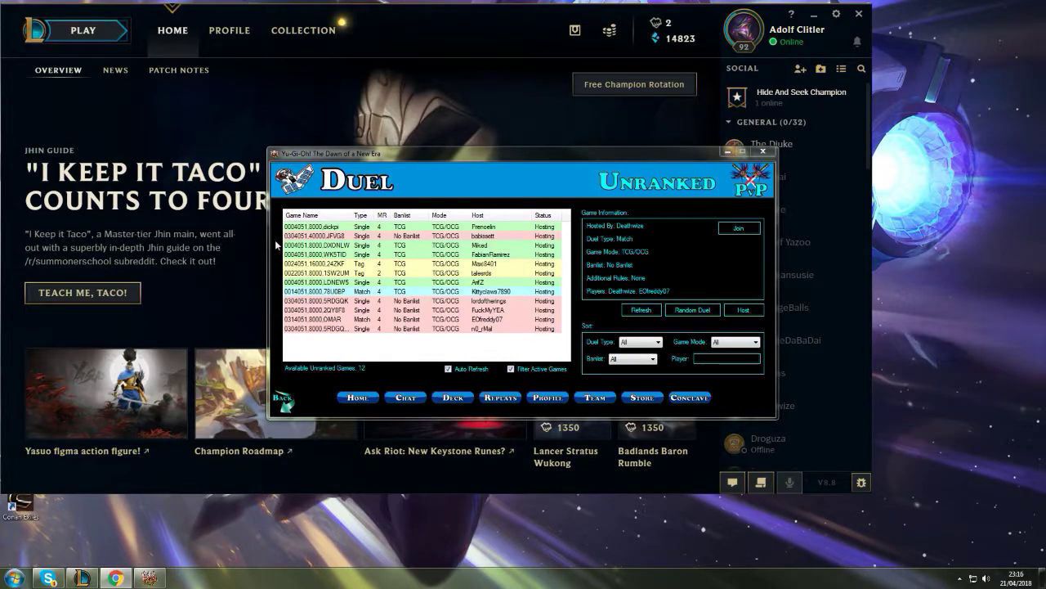
drag(424, 156, 419, 153)
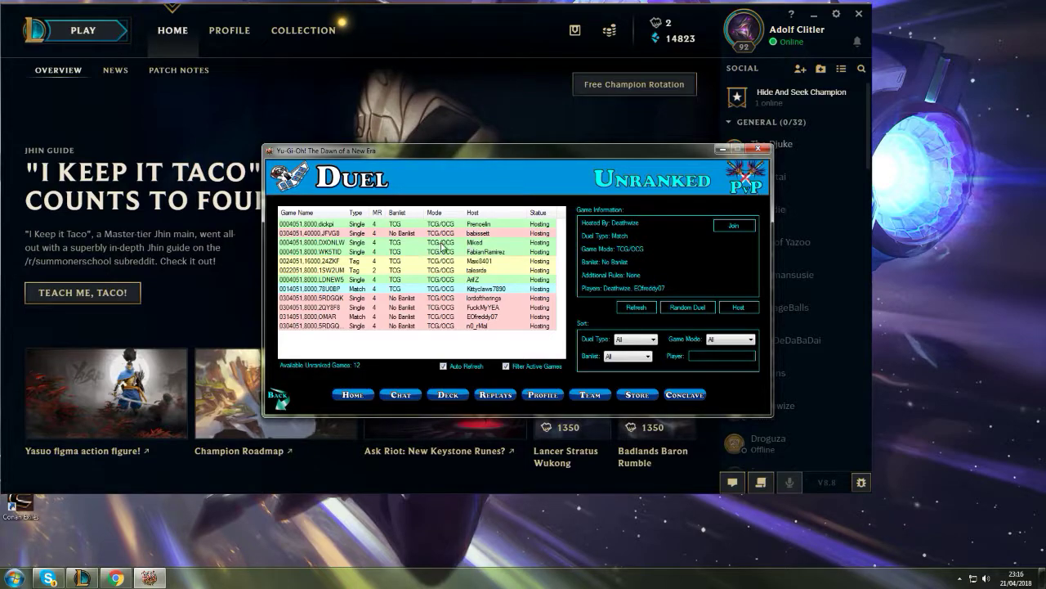
click(331, 318)
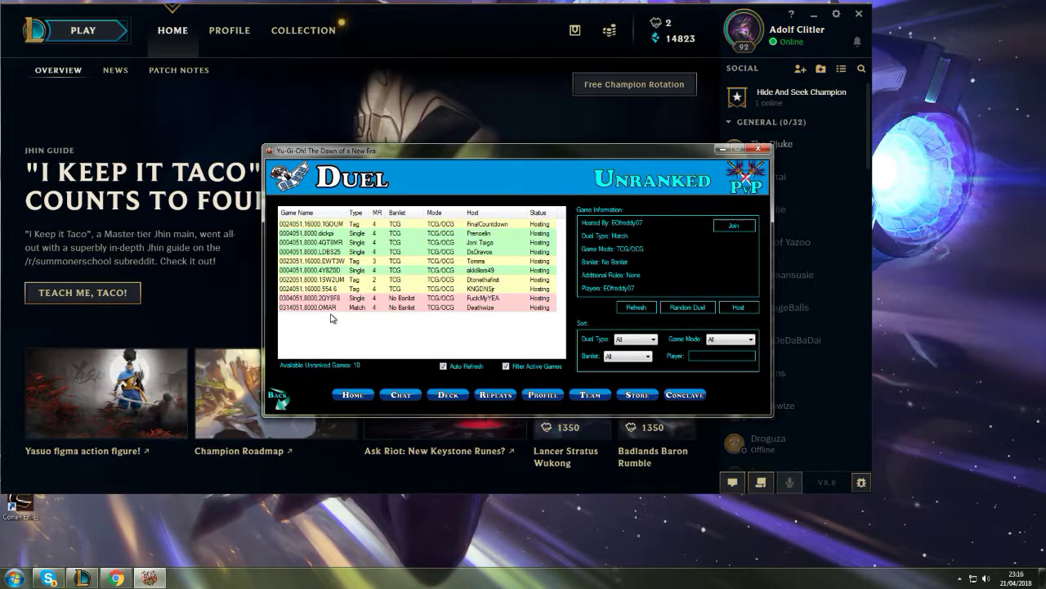
click(333, 309)
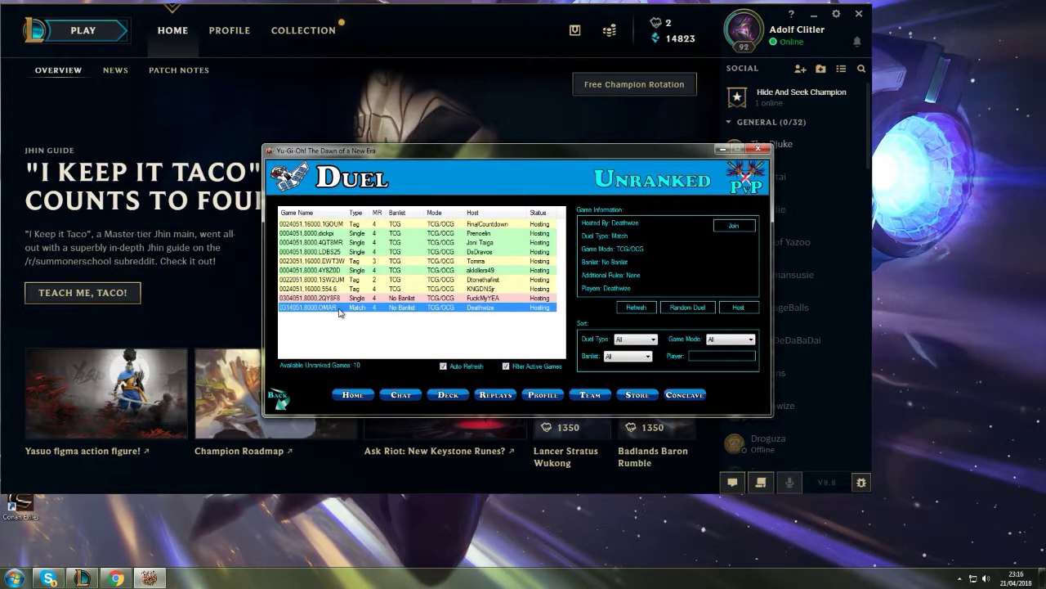
double_click(341, 312)
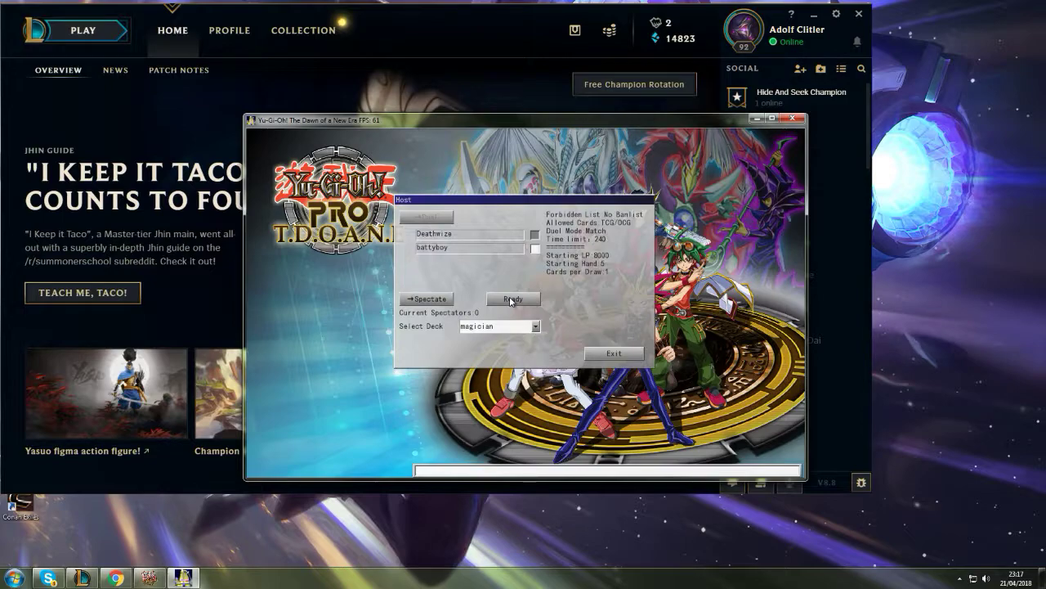
Step: Mark yourself ready so the duel against Deathwize begins
click(512, 301)
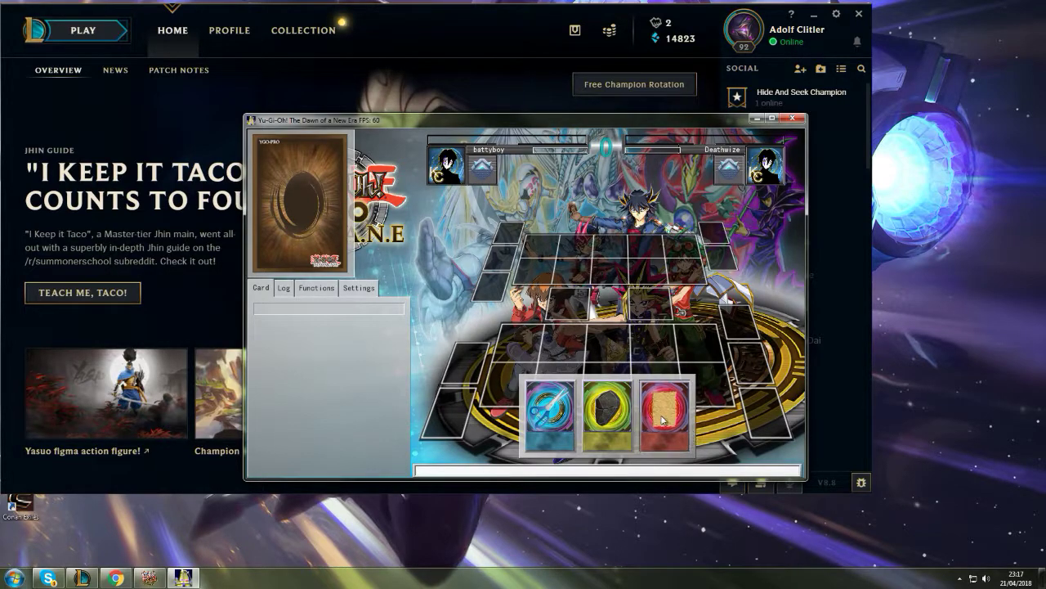
Step: Throw paper in rock-paper-scissors, replaying after the tie, and choose to go first
click(556, 413)
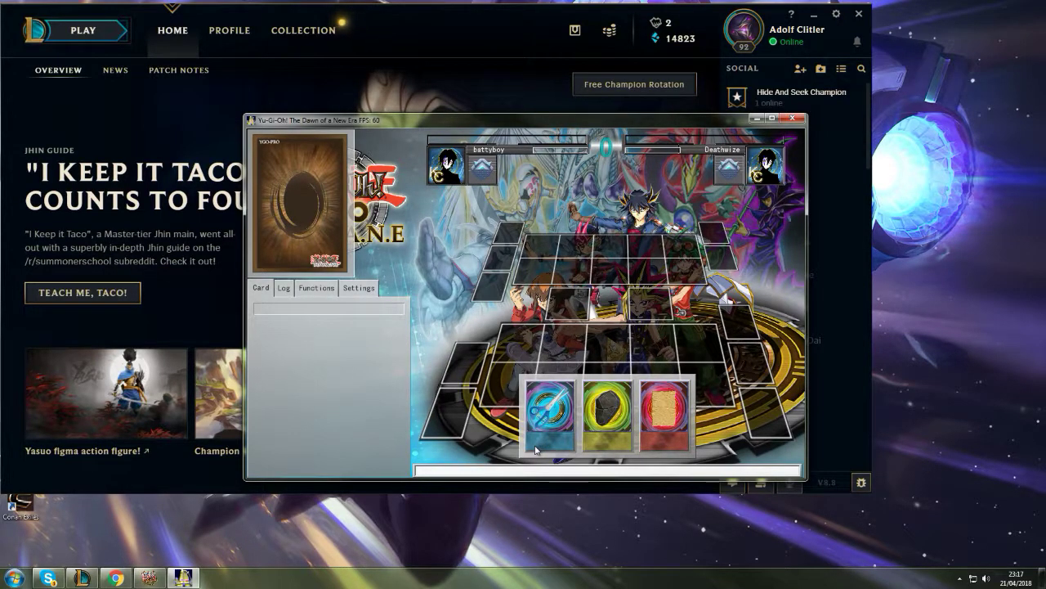
click(664, 413)
click(666, 420)
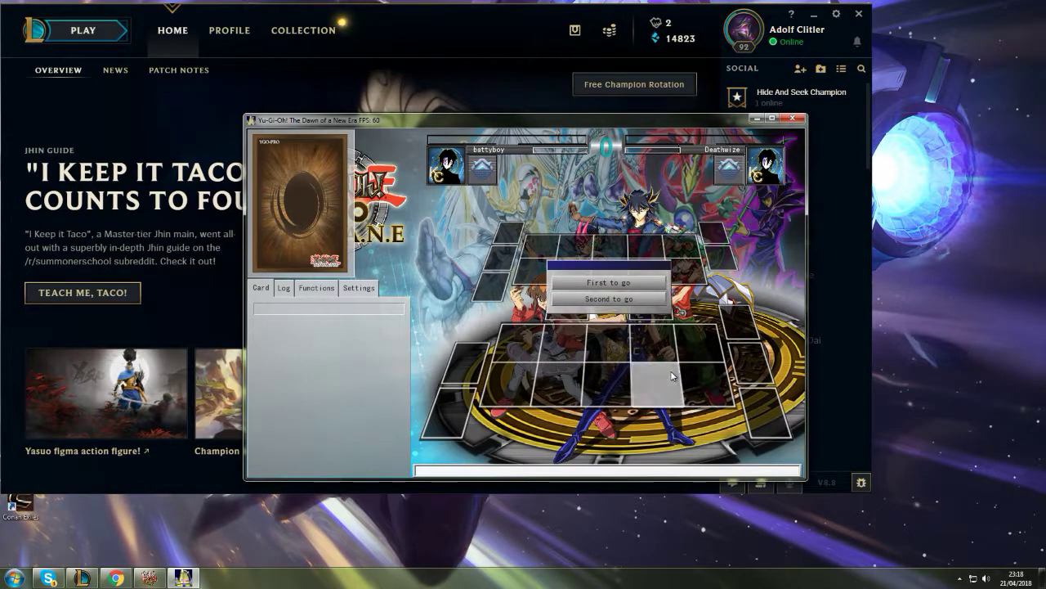
click(609, 282)
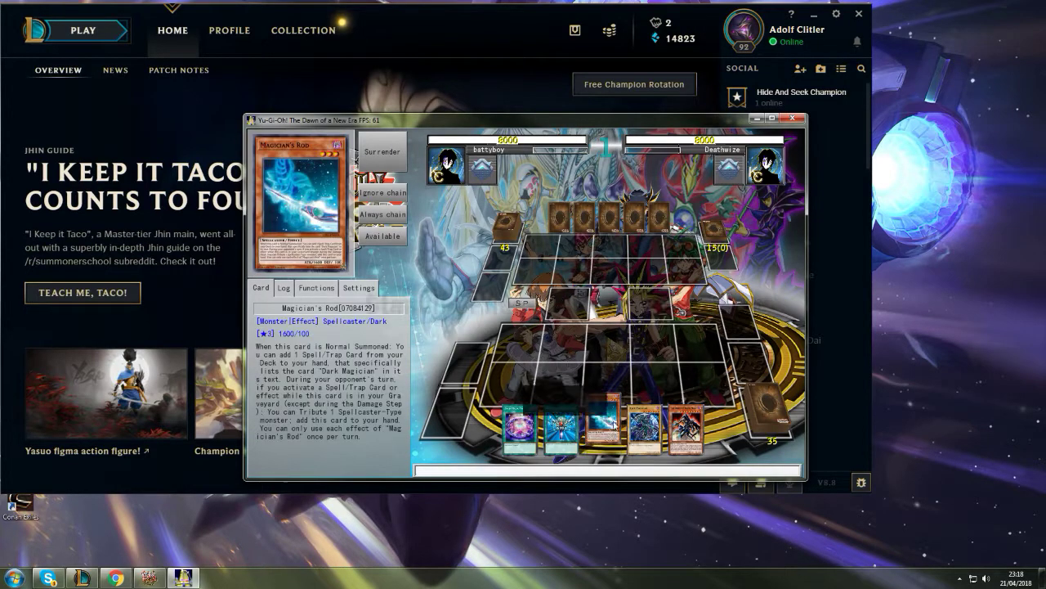
mouse_move(603, 425)
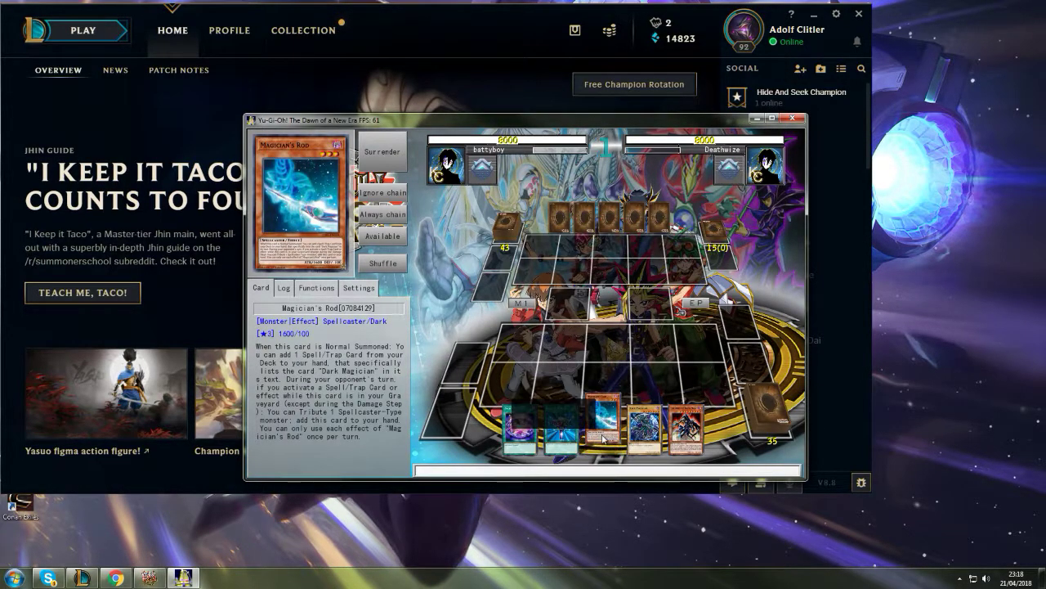
Step: Normal Summon Magician's Rod to the leftmost zone and use its effect to add Eternal Soul
click(602, 425)
click(614, 407)
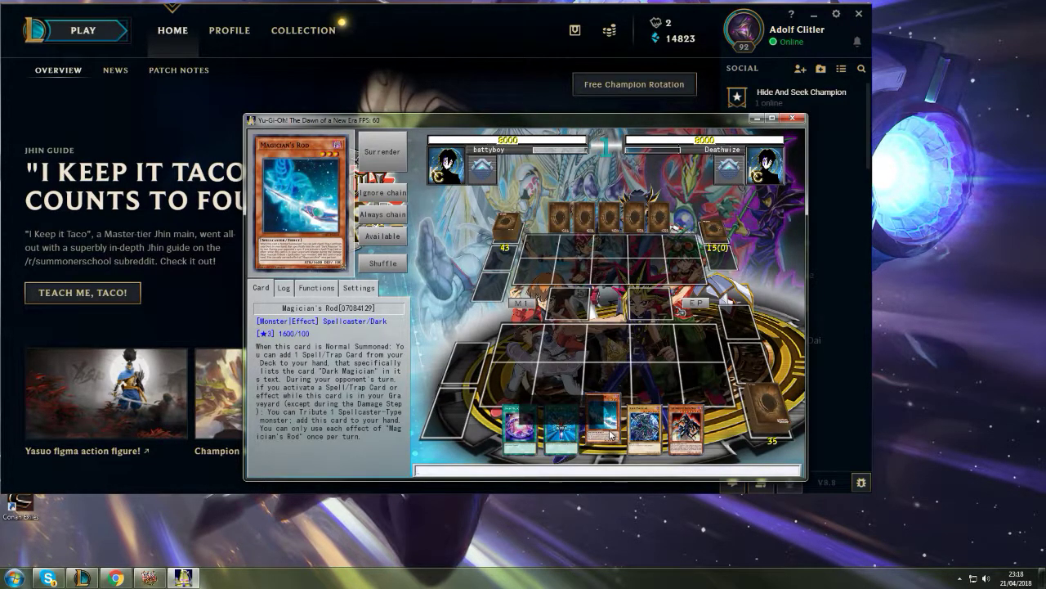
click(509, 343)
click(541, 425)
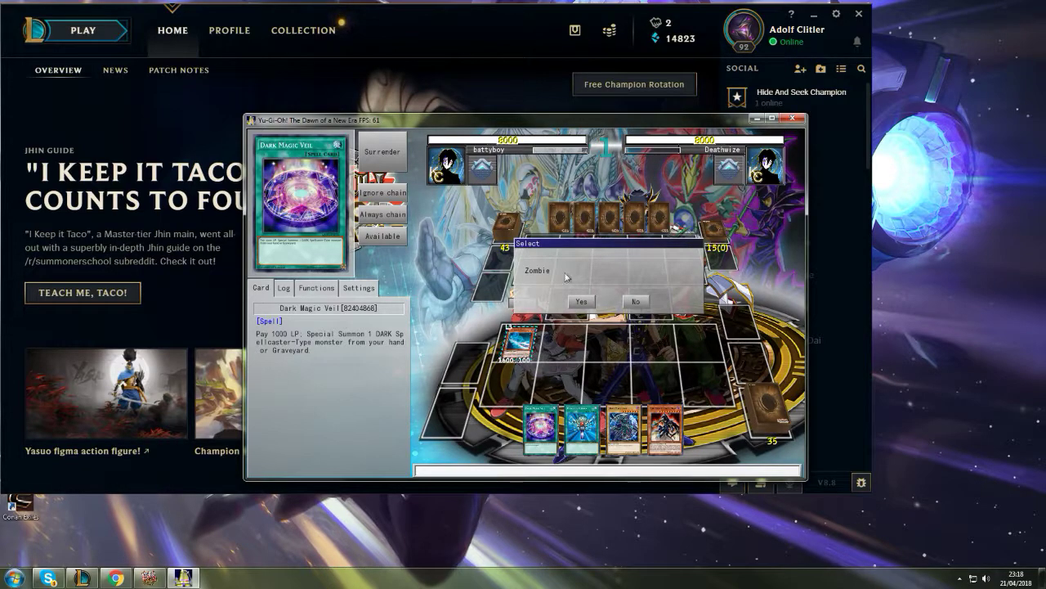
drag(559, 244, 560, 260)
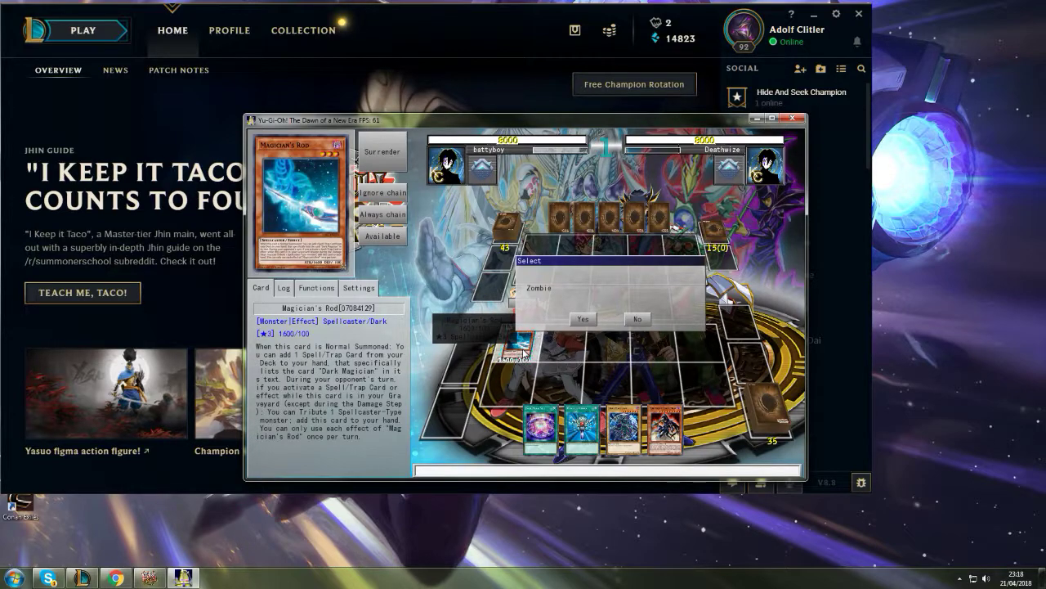
click(584, 319)
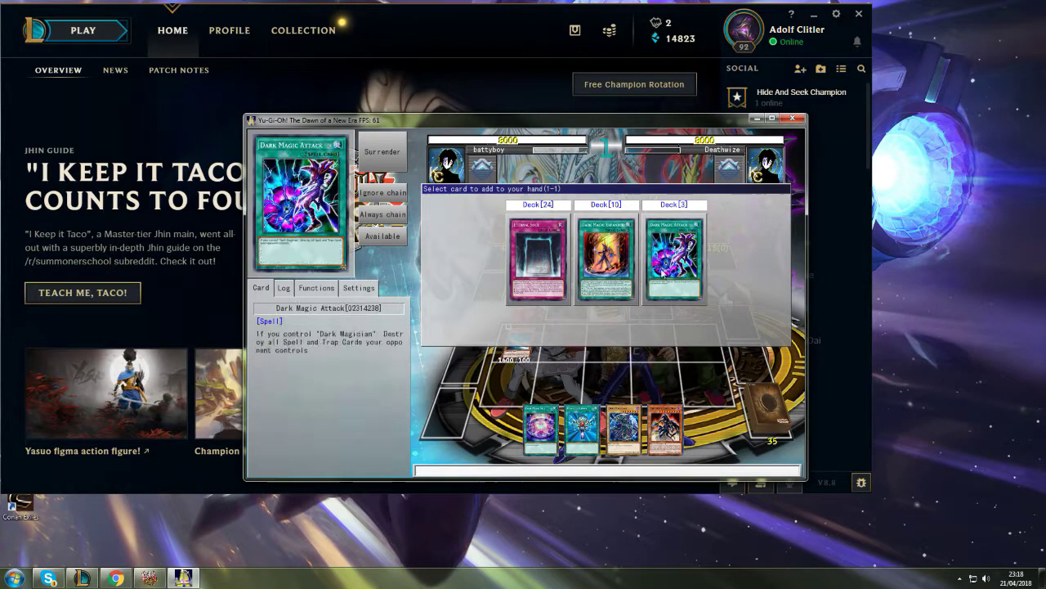
click(543, 257)
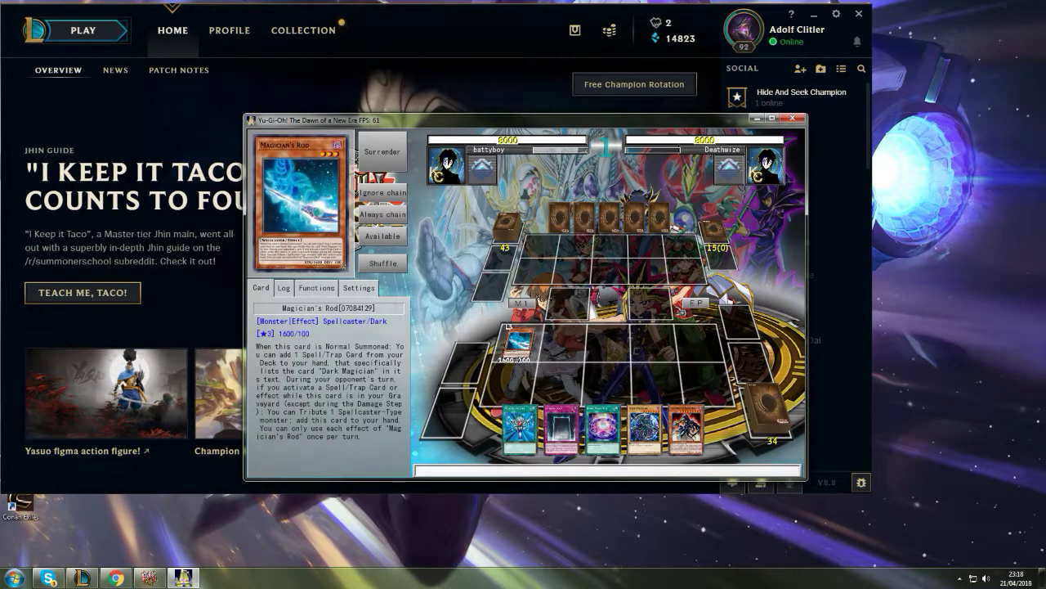
mouse_move(518, 344)
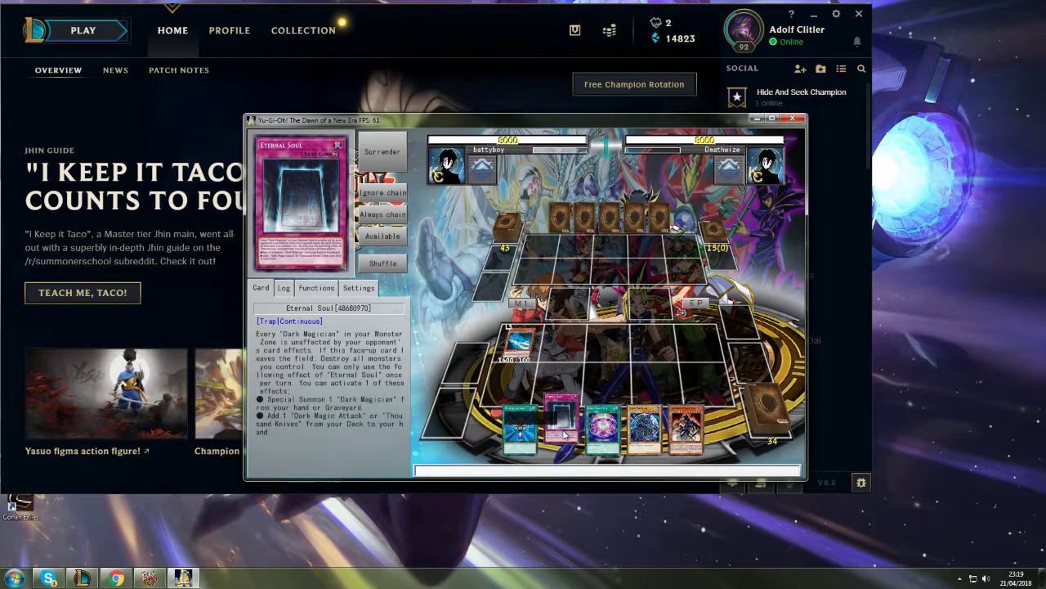
mouse_move(561, 424)
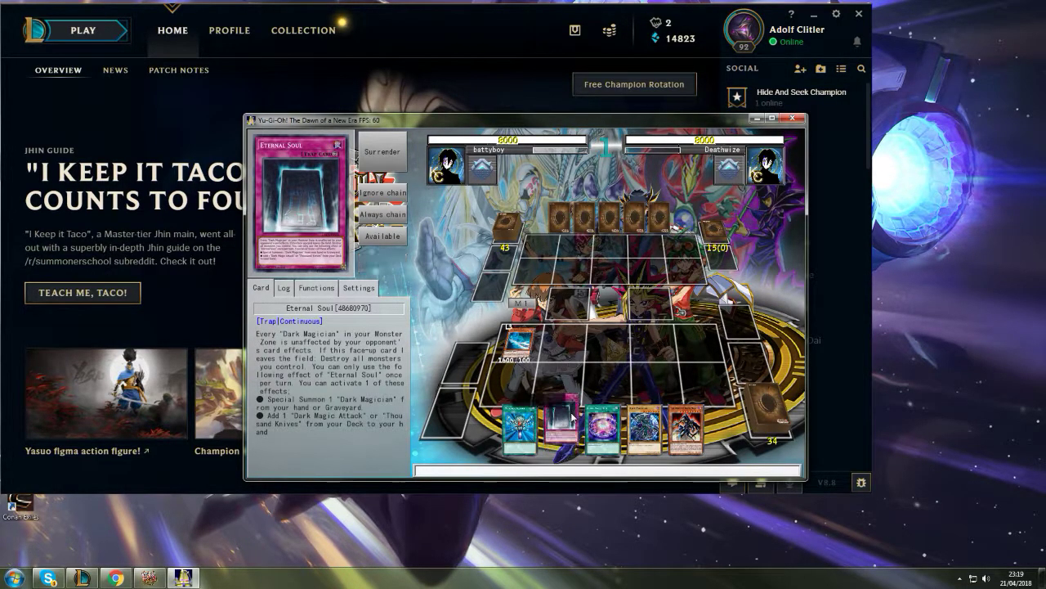
Step: Set Eternal Soul face-down in a spell/trap zone and end the turn
drag(563, 434, 609, 376)
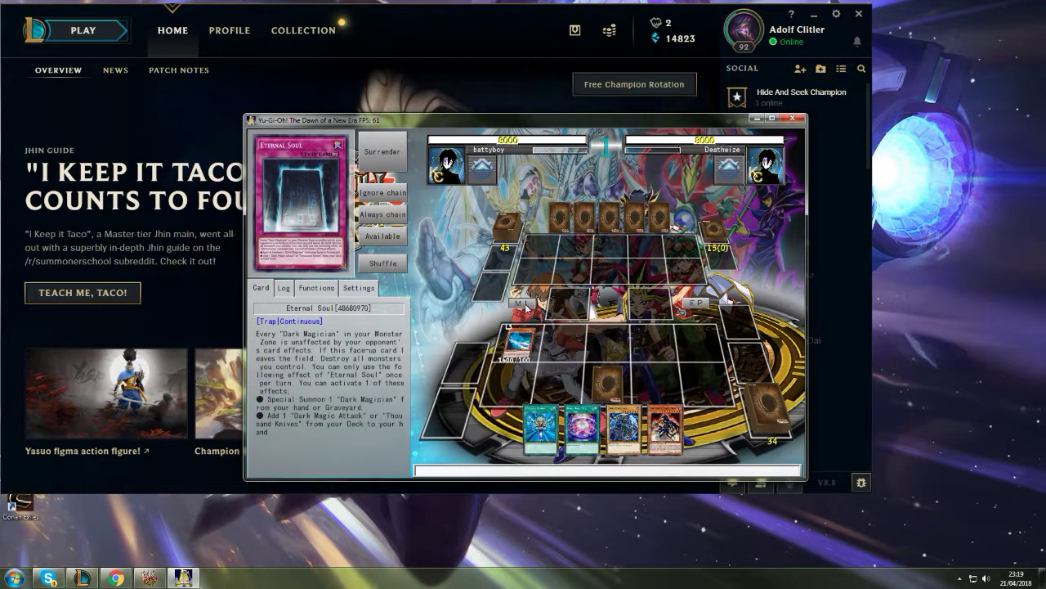
click(697, 307)
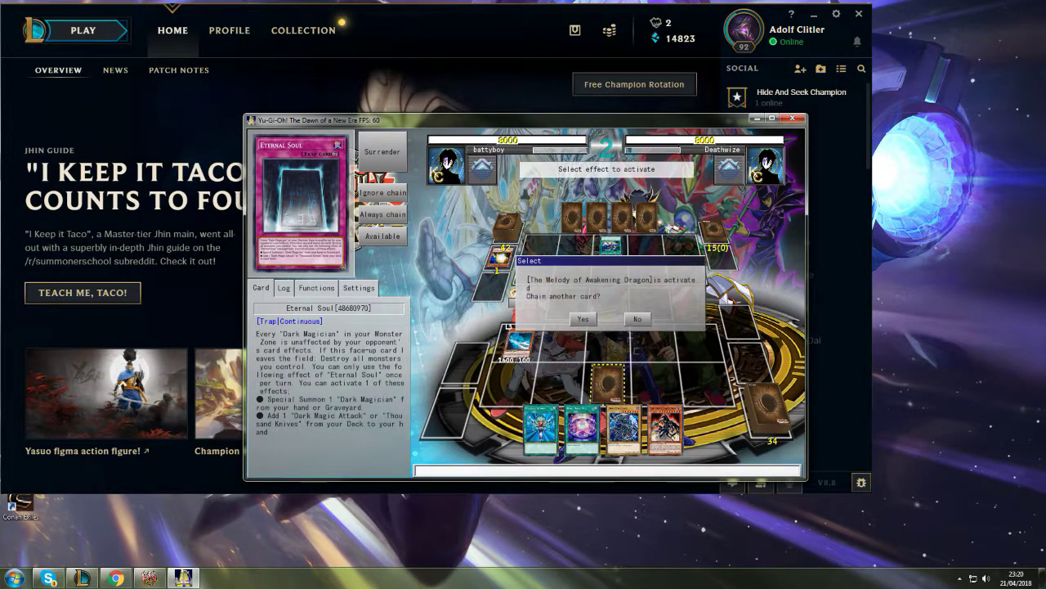
Step: Chain Eternal Soul to The Melody of Awakening Dragon, summoning Dark Magician in attack position
click(583, 319)
click(608, 383)
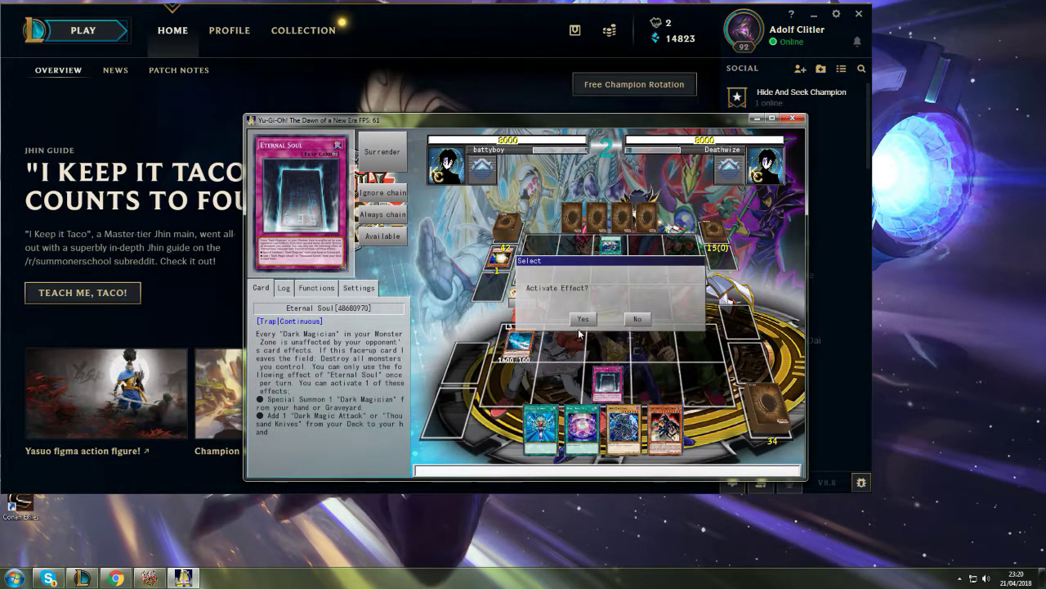
click(583, 319)
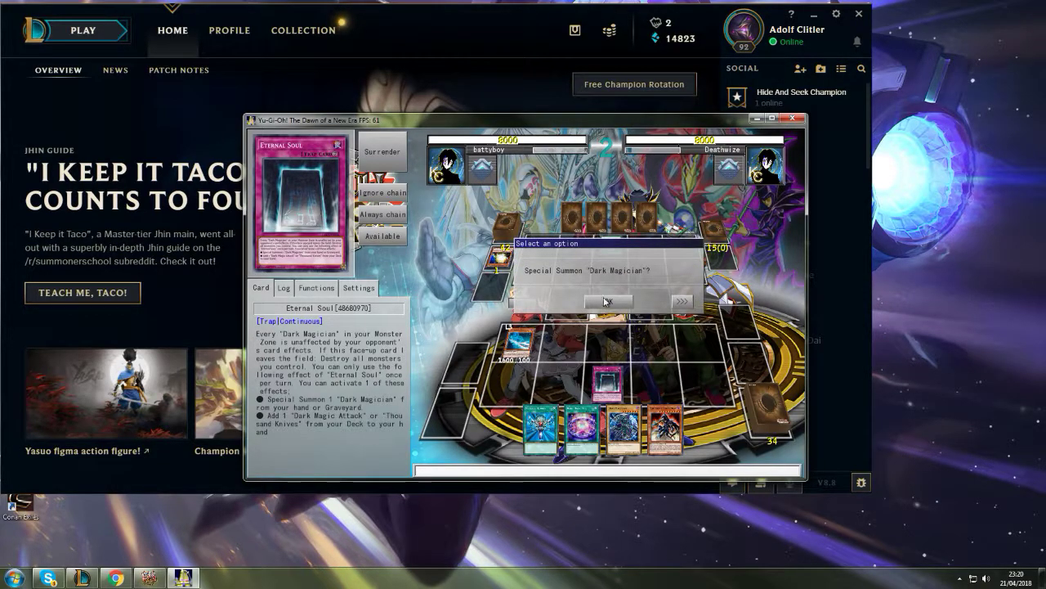
click(607, 301)
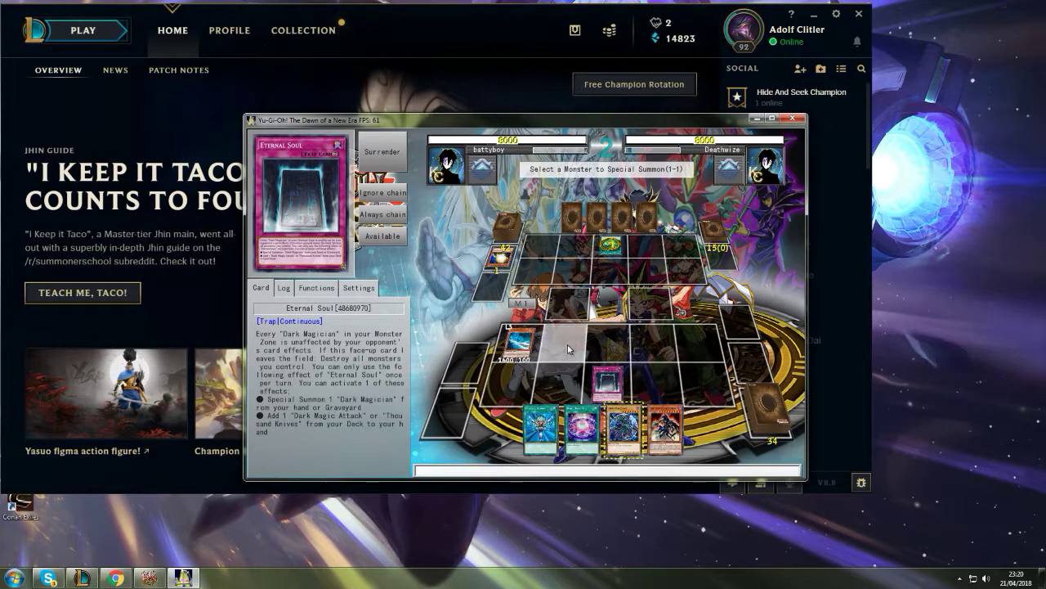
click(624, 427)
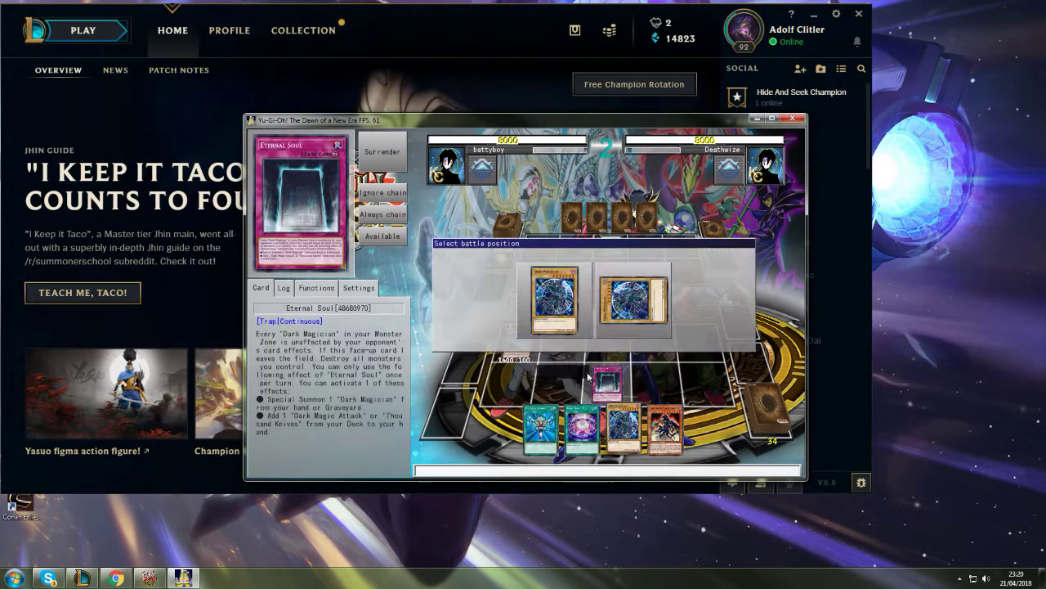
click(554, 300)
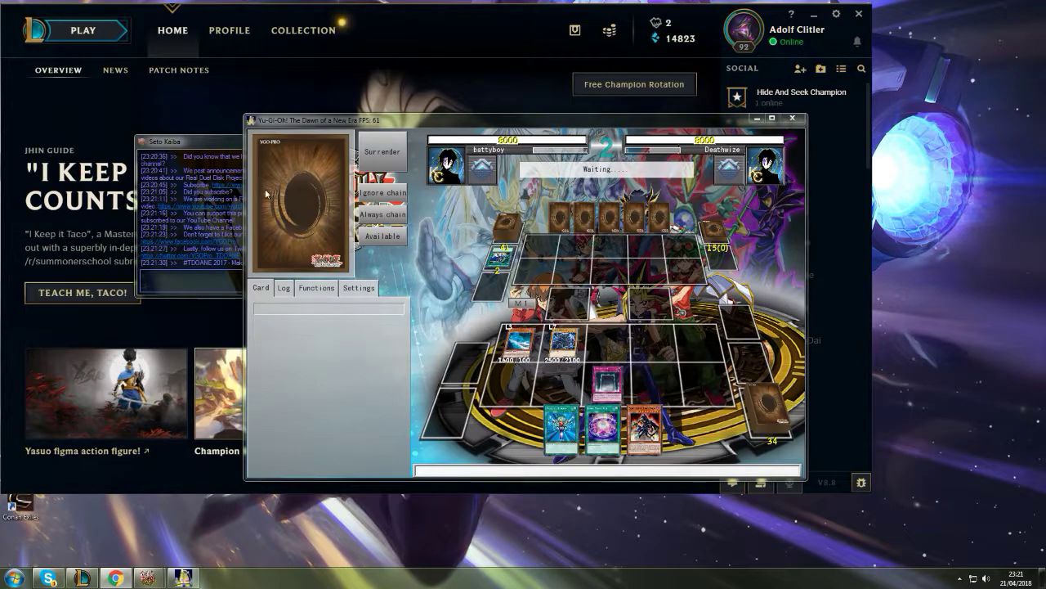
Step: Move the duel chat window to the left of the game window
drag(209, 144, 97, 140)
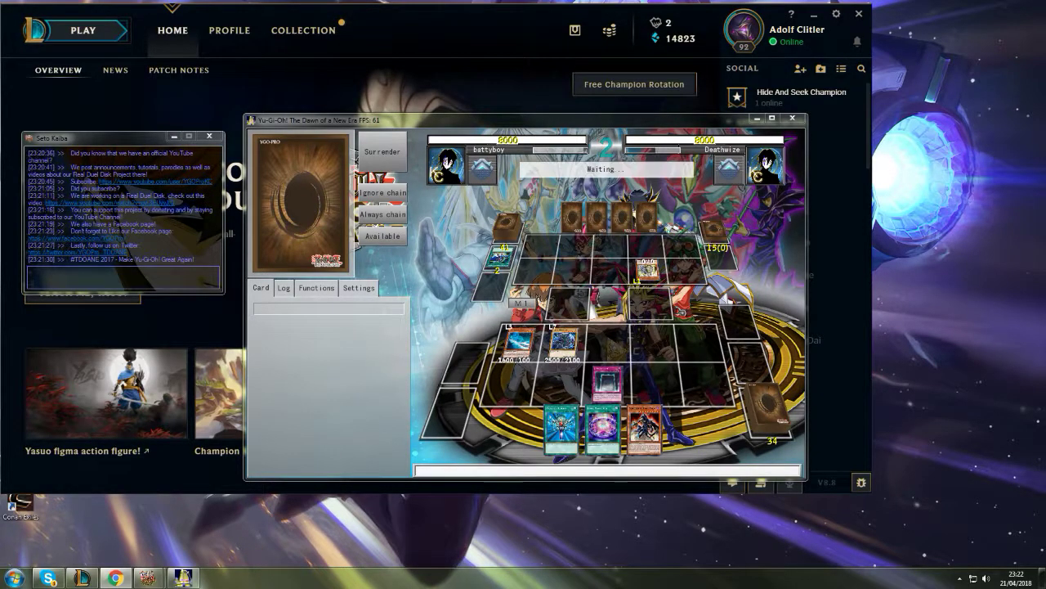
Step: Nudge the game window slightly as battyboy's turn begins against Blue-Eyes White Dragon
drag(490, 120, 495, 118)
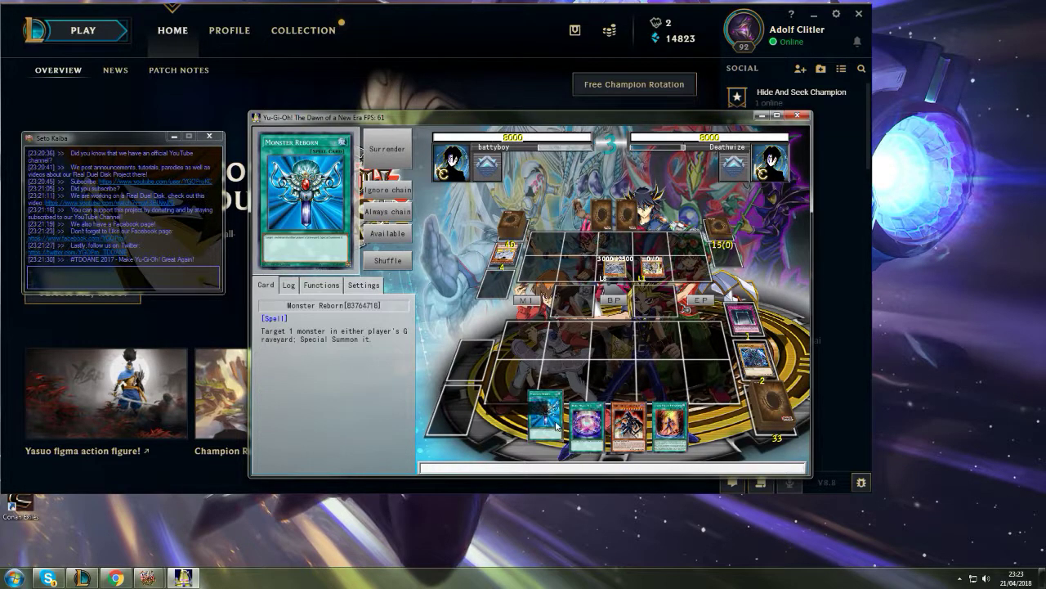
Step: Use Monster Reborn from the hand to revive Dragon Spirit of White onto the field
click(575, 396)
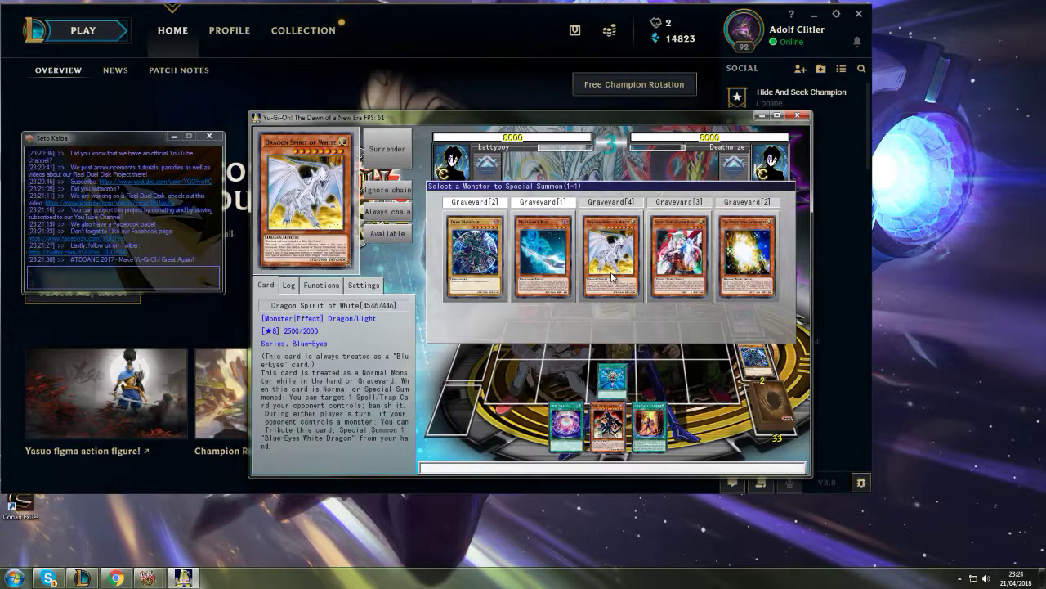
click(613, 278)
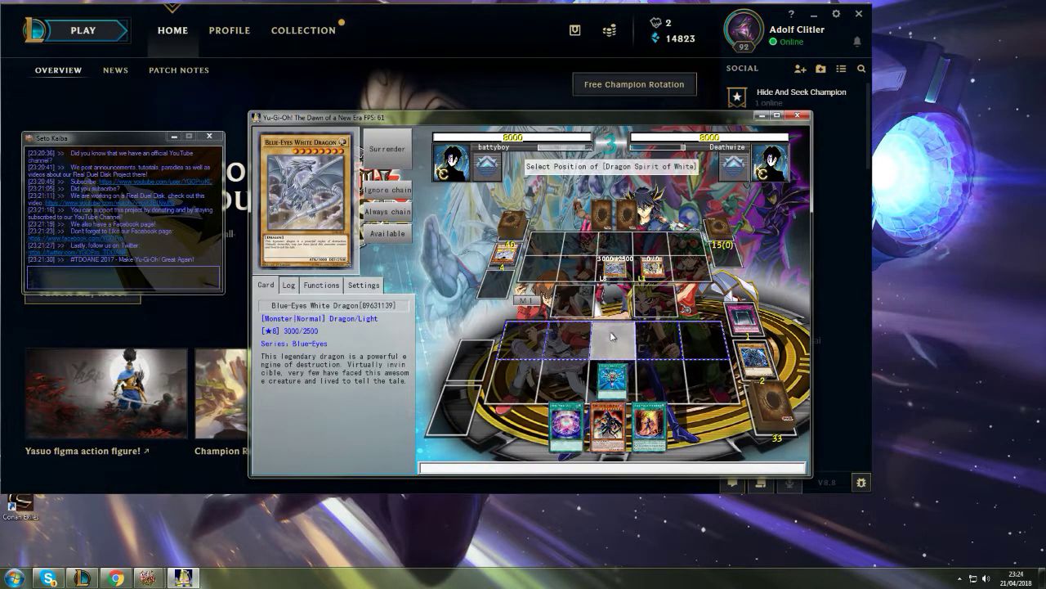
click(612, 336)
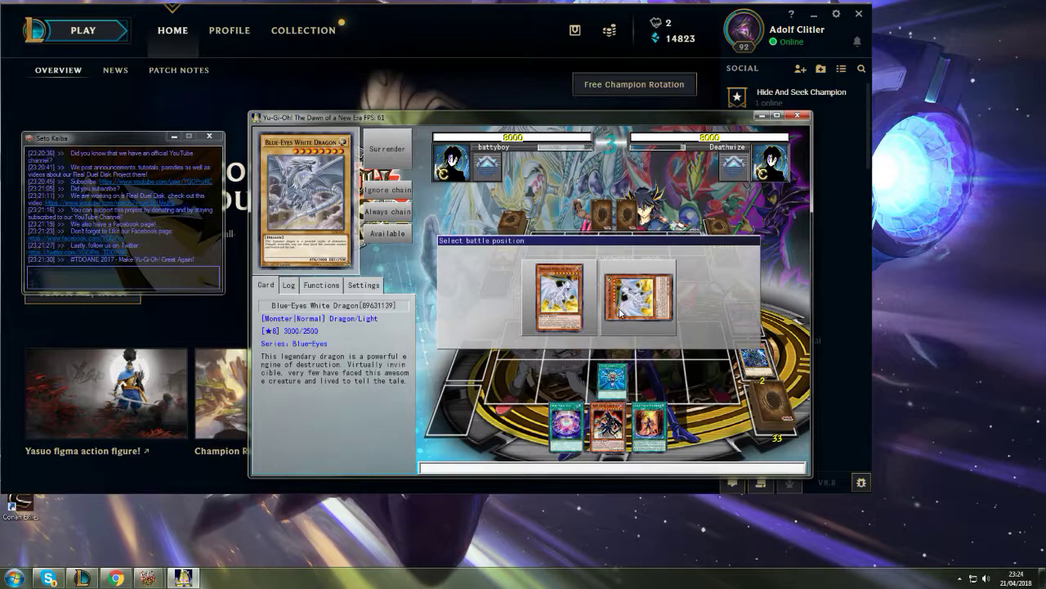
click(620, 313)
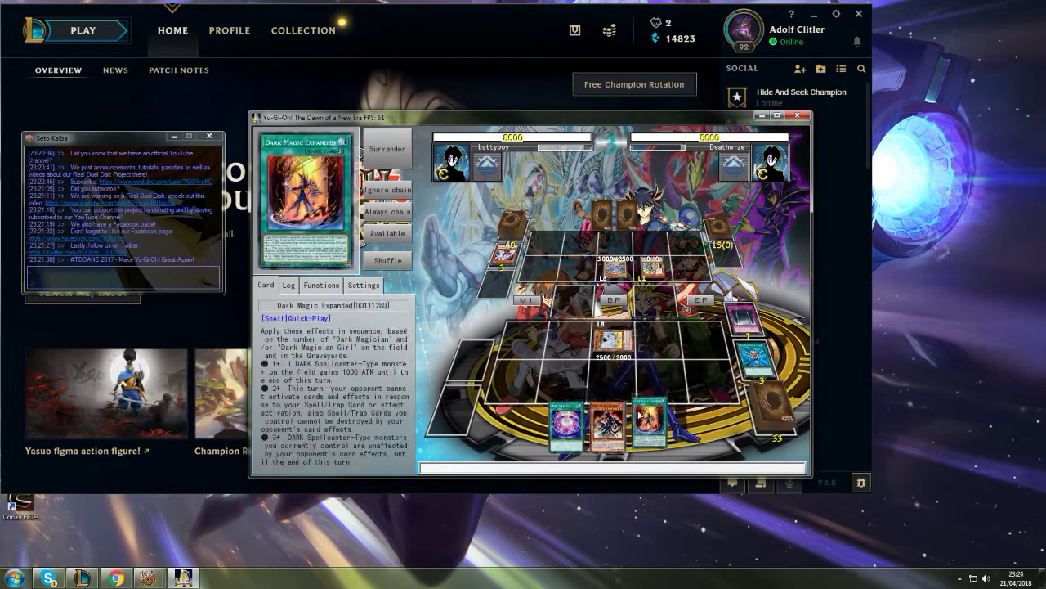
mouse_move(566, 424)
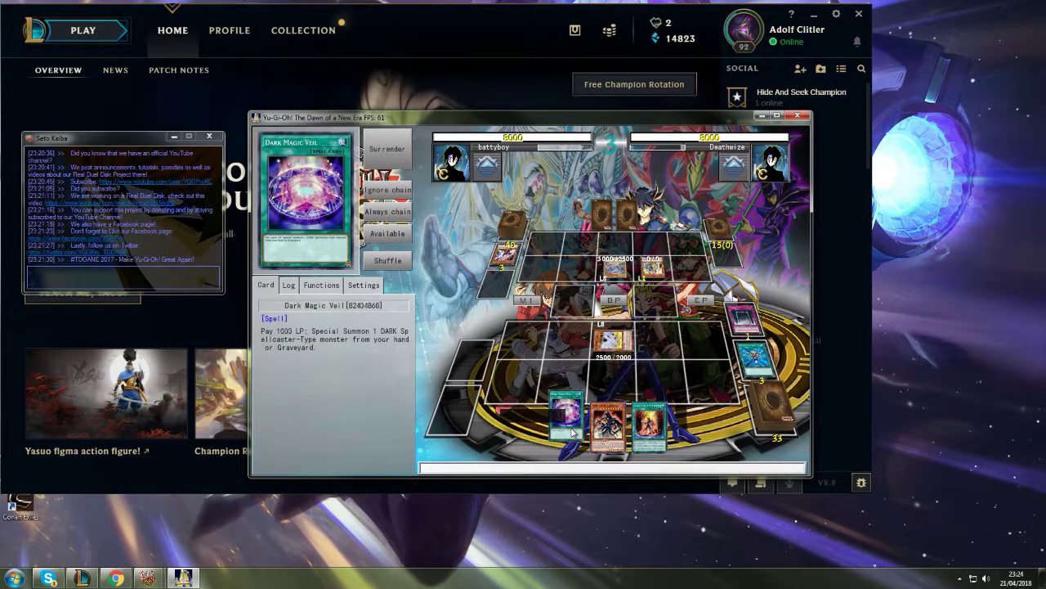
Step: Pay 1000 LP for Dark Magic Veil to Special Summon Dark Magician in attack position
click(566, 413)
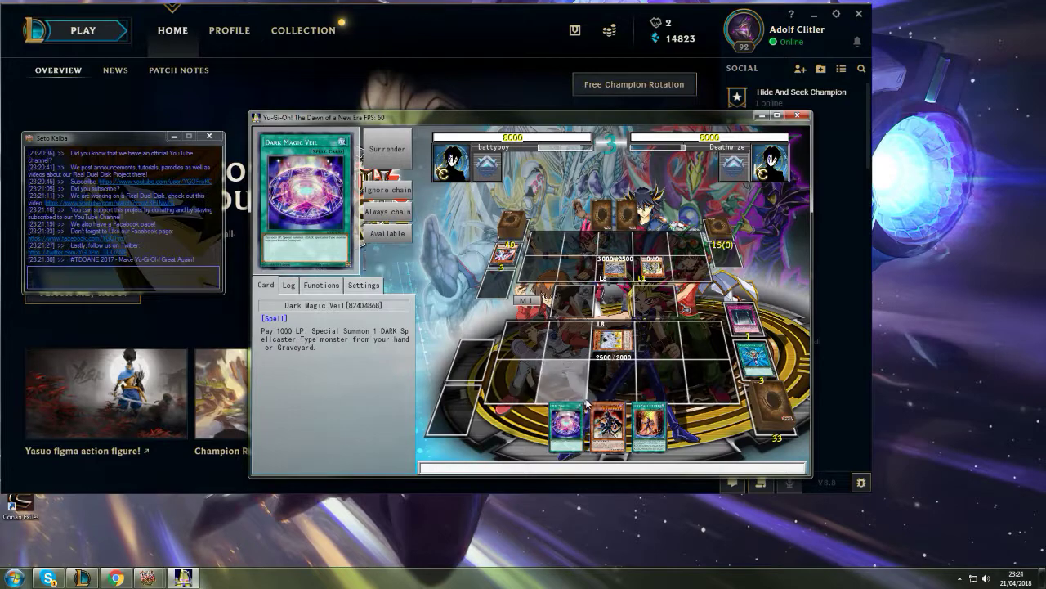
click(569, 384)
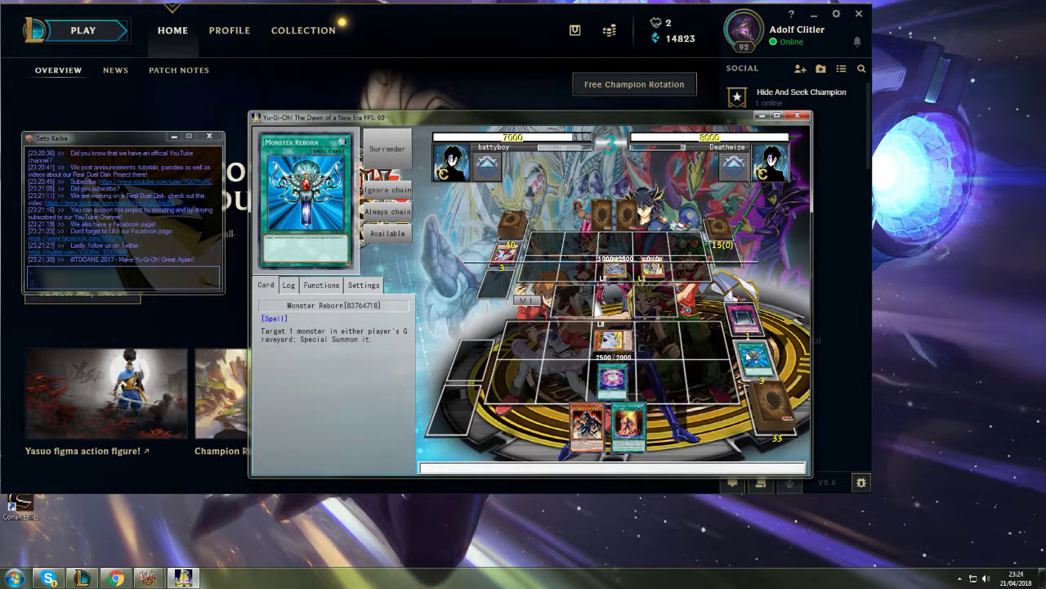
click(576, 255)
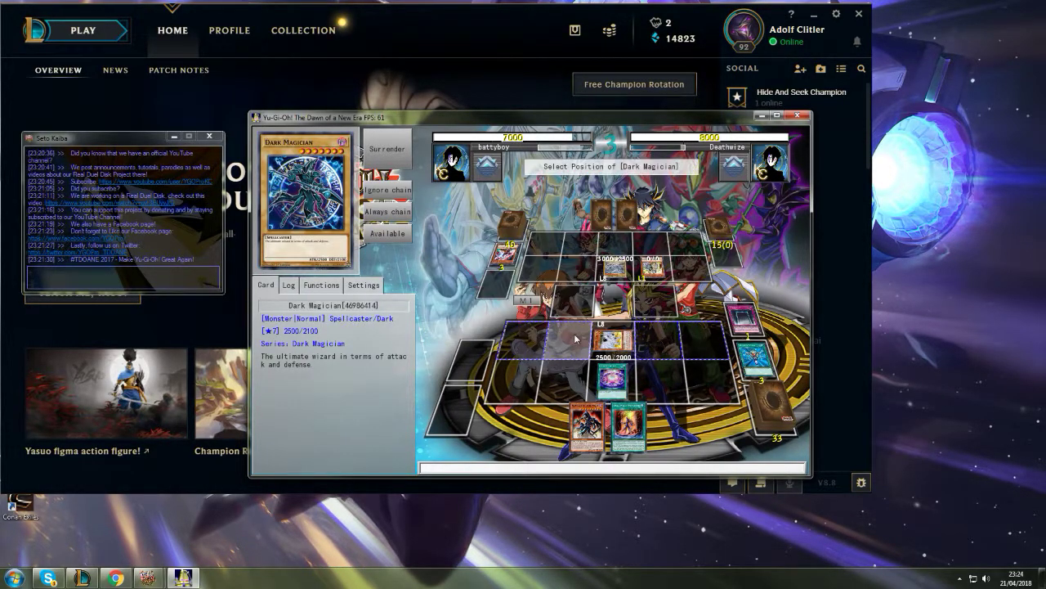
click(576, 338)
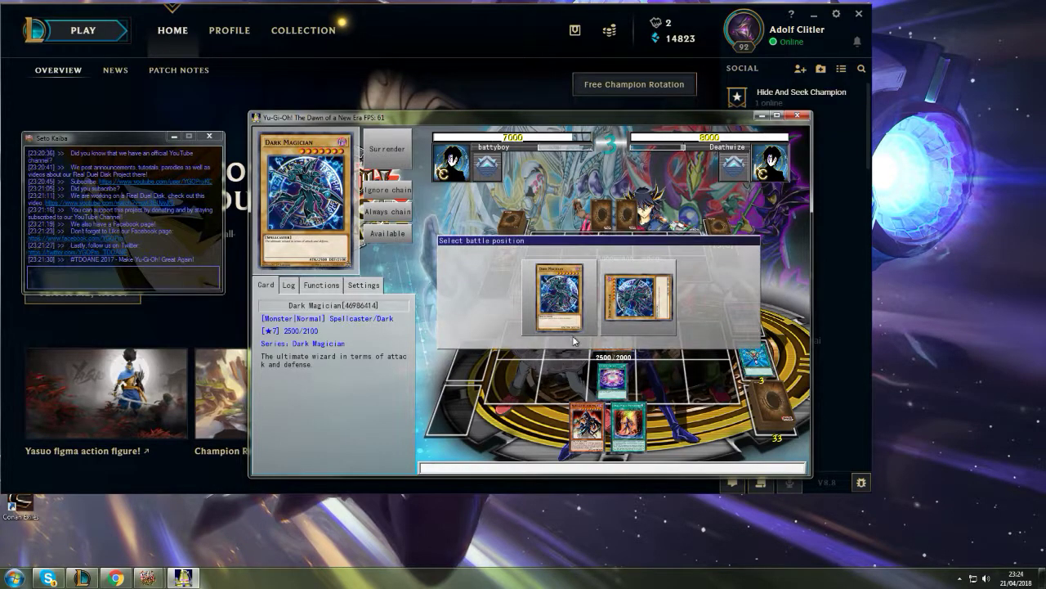
click(632, 307)
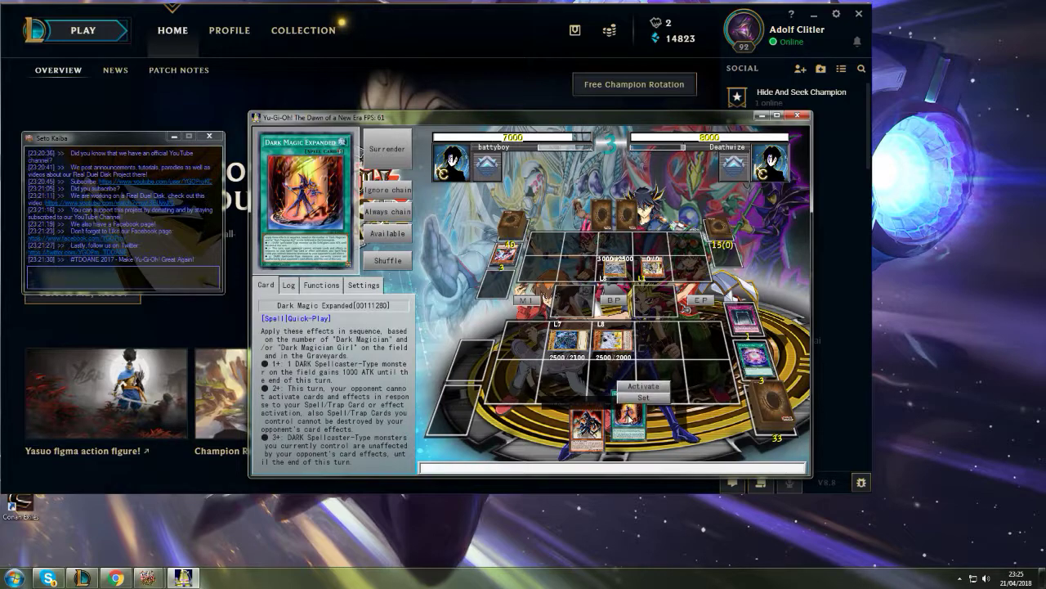
Step: Cast Dark Magic Expanded on Dark Magician, raising its ATK to 3500
click(629, 412)
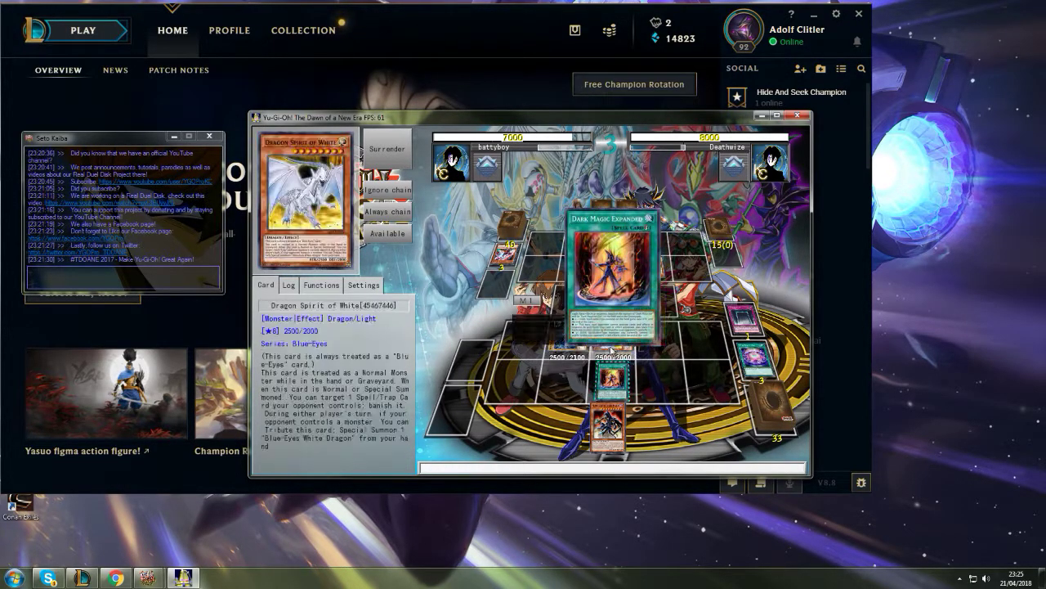
click(568, 340)
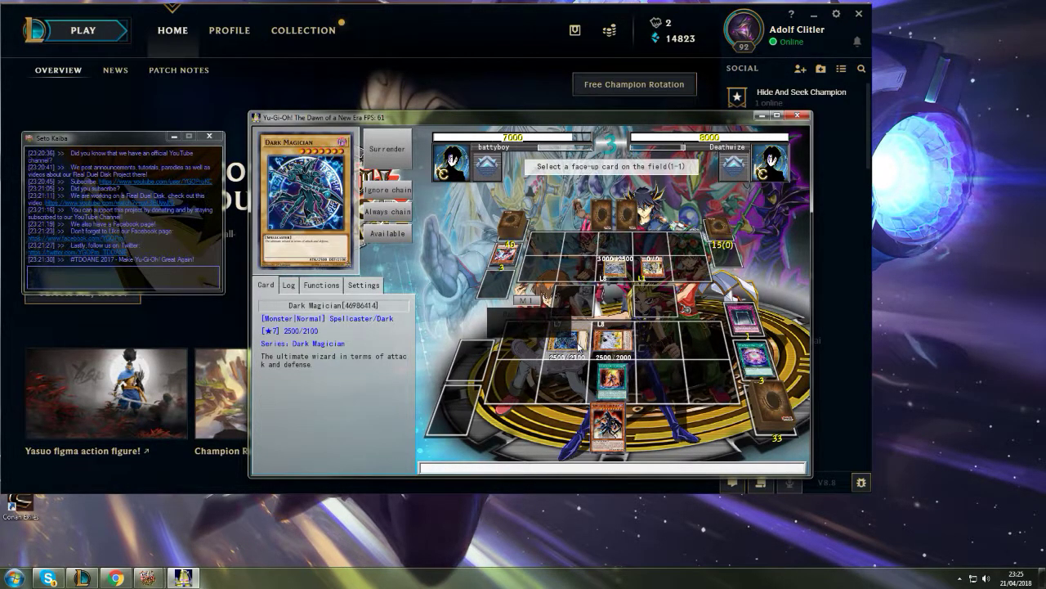
click(568, 339)
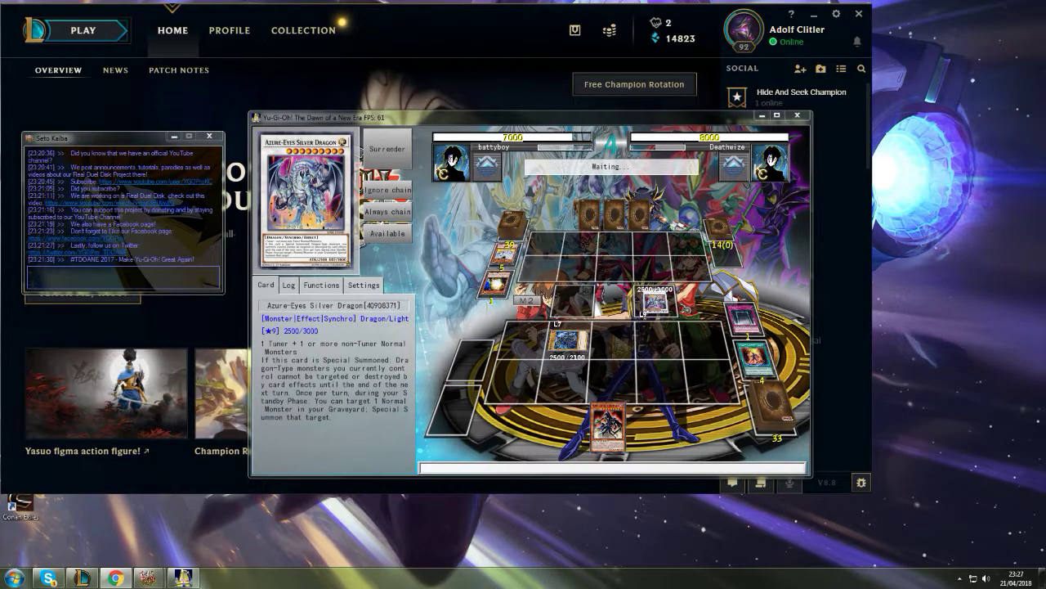
Step: Rearrange the browser and duel windows so the duel window sits further right
mouse_move(16, 141)
mouse_down()
mouse_move(96, 140)
mouse_move(194, 104)
mouse_up()
drag(531, 121, 733, 98)
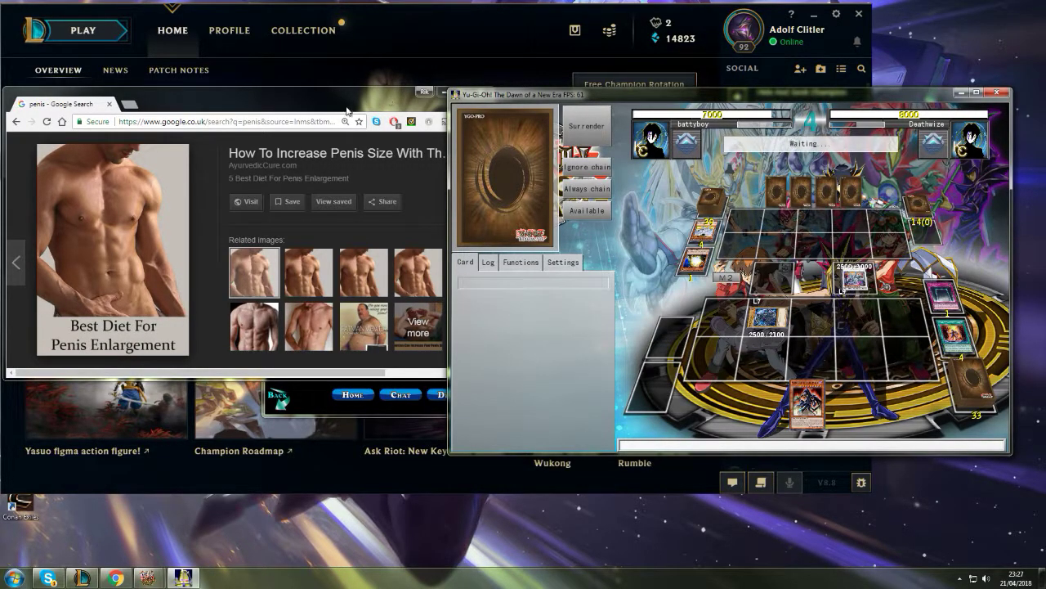
Step: Close the browser and bring the duel window back to the centre of the screen
drag(341, 111, 310, 82)
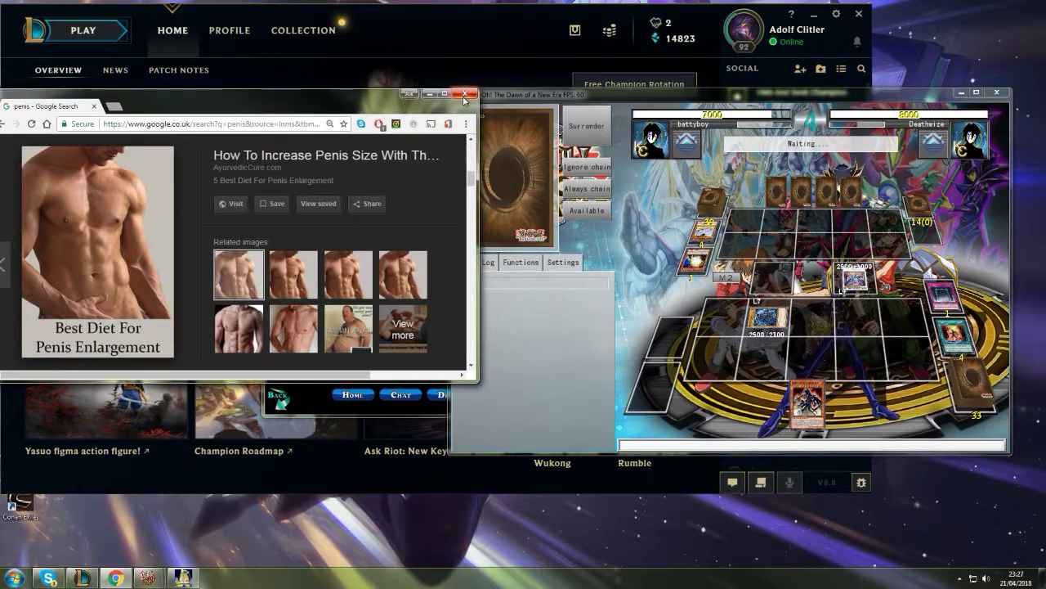
click(463, 96)
mouse_move(182, 577)
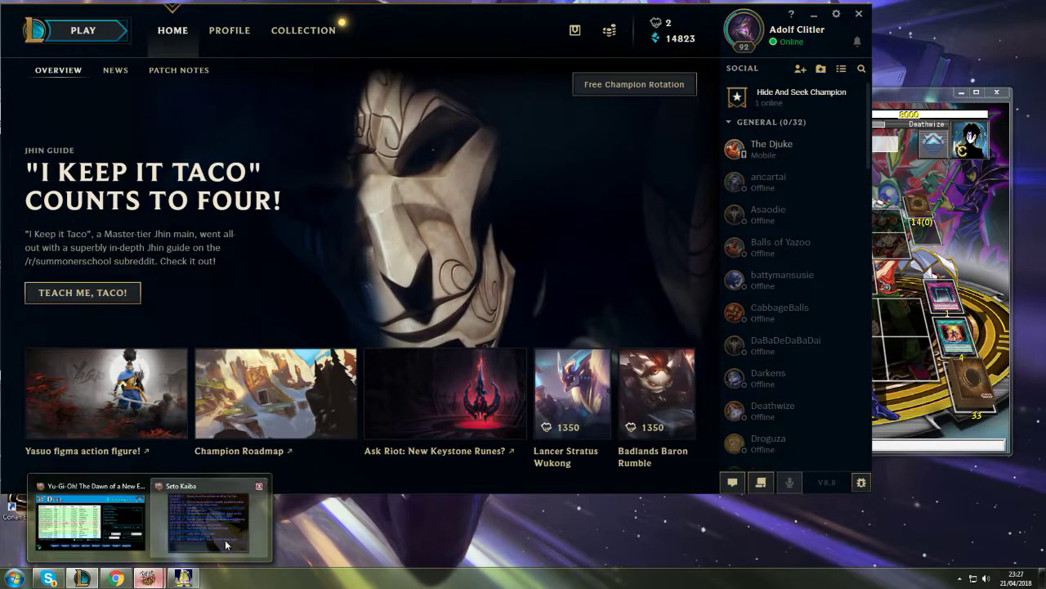
click(90, 523)
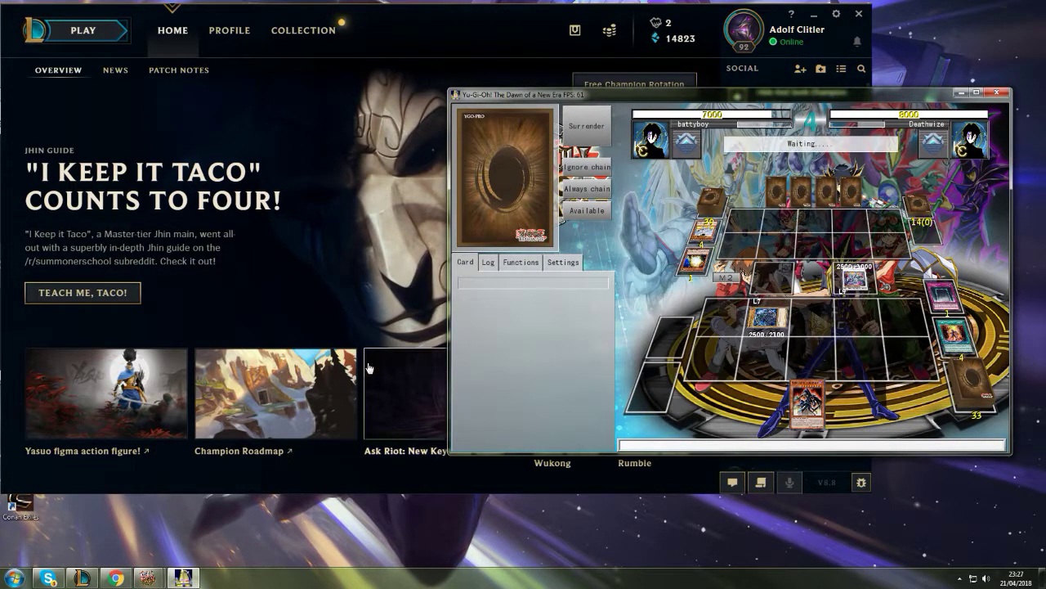
right_click(114, 577)
click(86, 548)
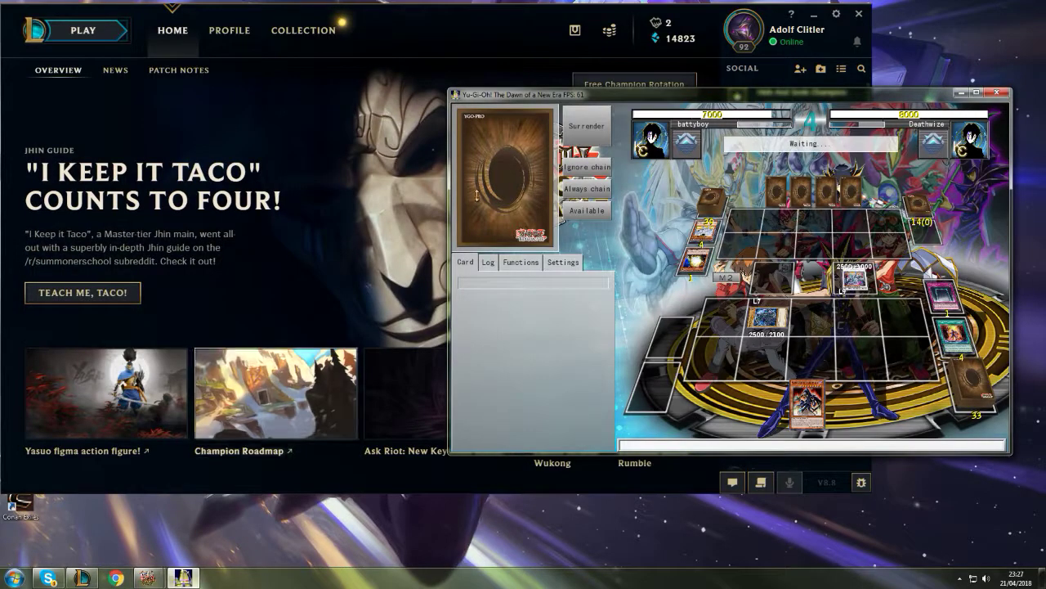
drag(666, 94, 419, 125)
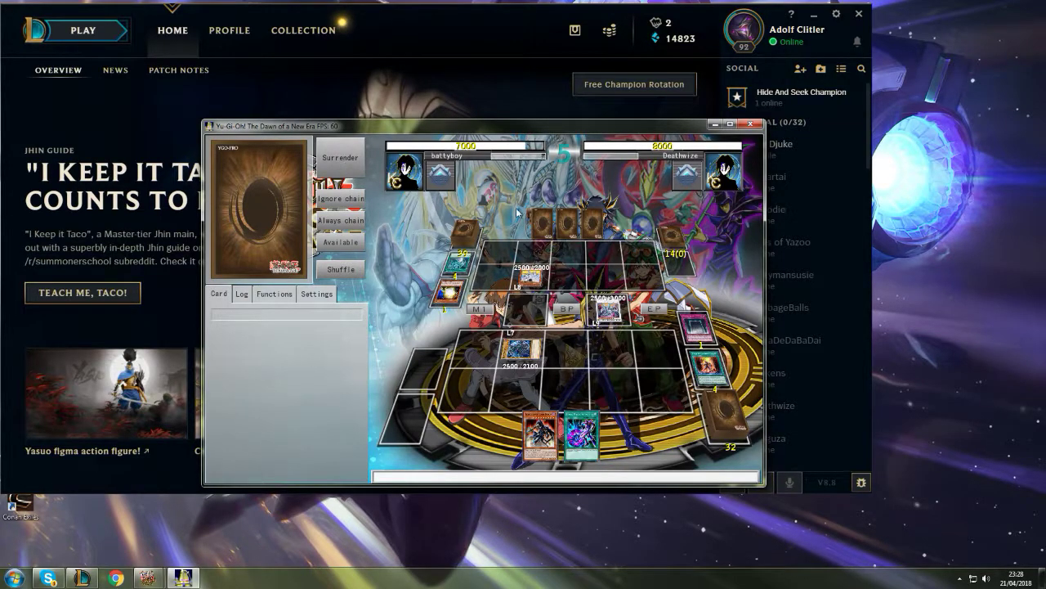
Step: Surrender the current duel and decline saving its replay
click(341, 169)
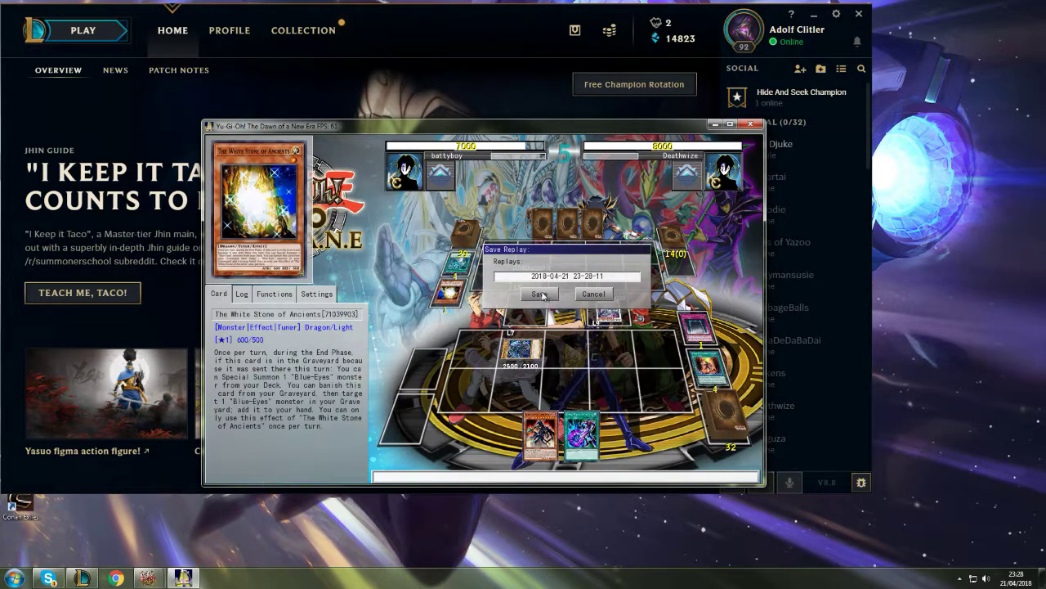
click(594, 294)
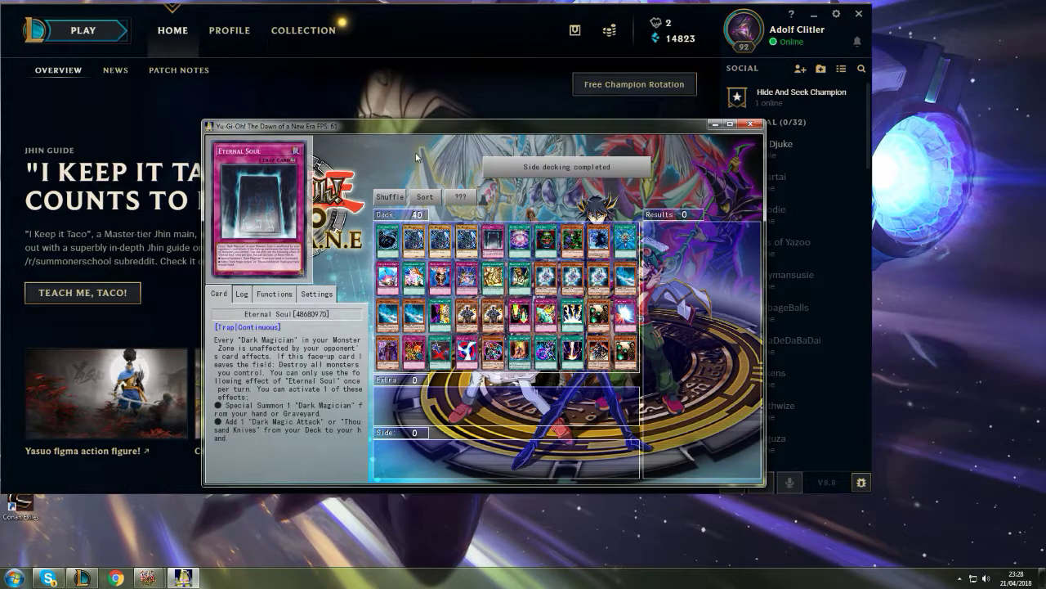
Step: Cycle through the duel lobby and chat windows, then return to the side-decking window
drag(423, 125, 416, 134)
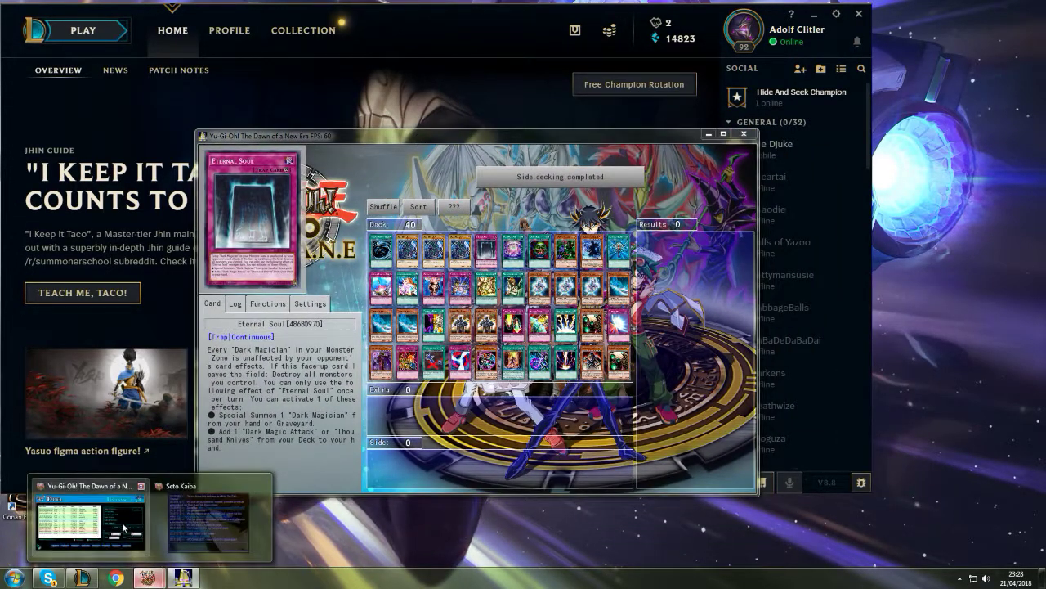
click(124, 528)
click(182, 577)
click(147, 523)
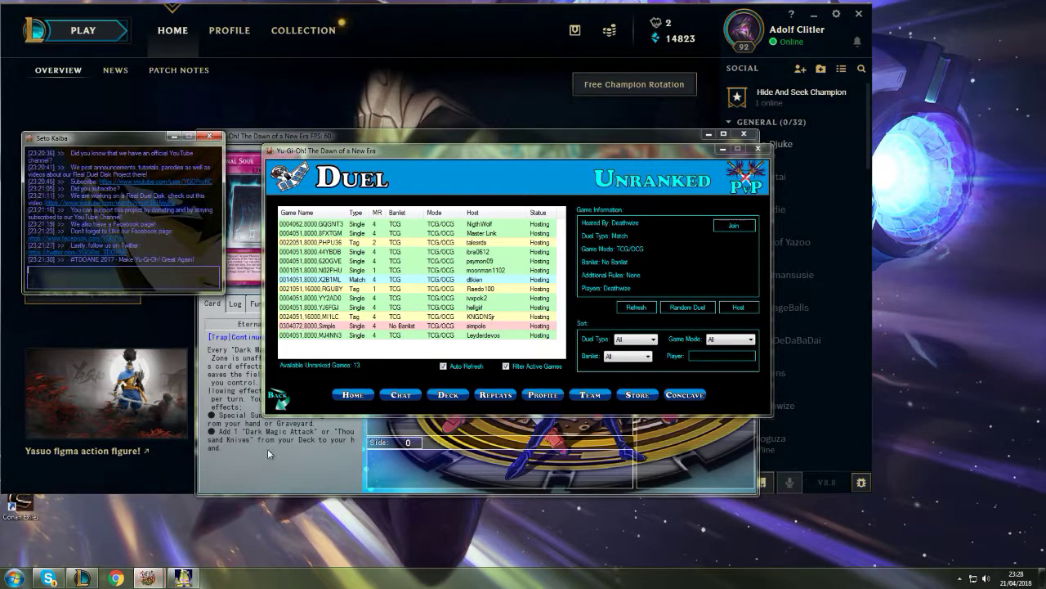
click(284, 138)
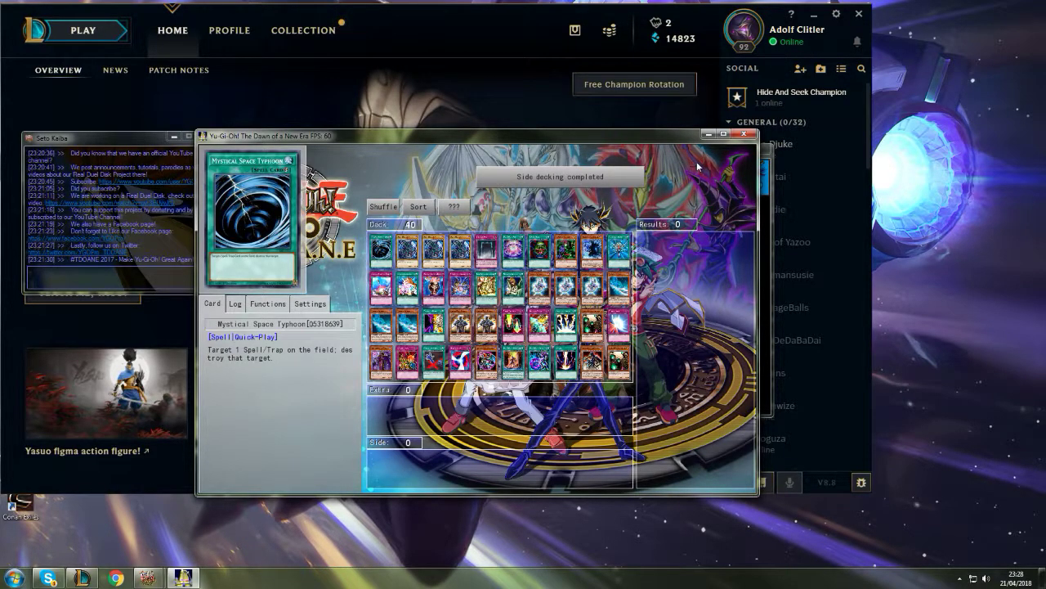
Step: Close side-decking, dismiss the You Lose notice, and open the Deck editor from Home
click(744, 134)
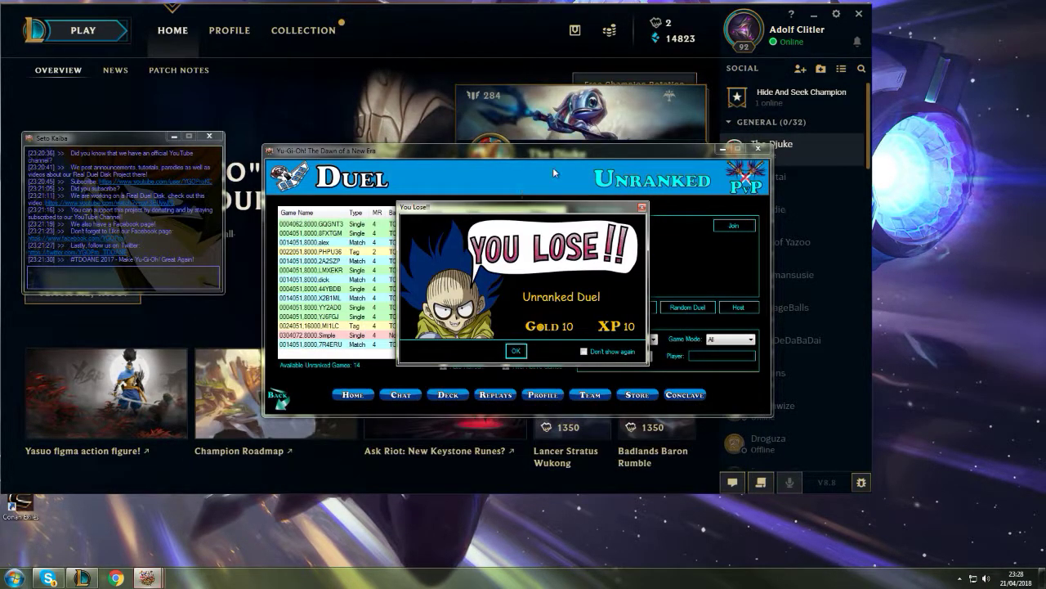
click(516, 350)
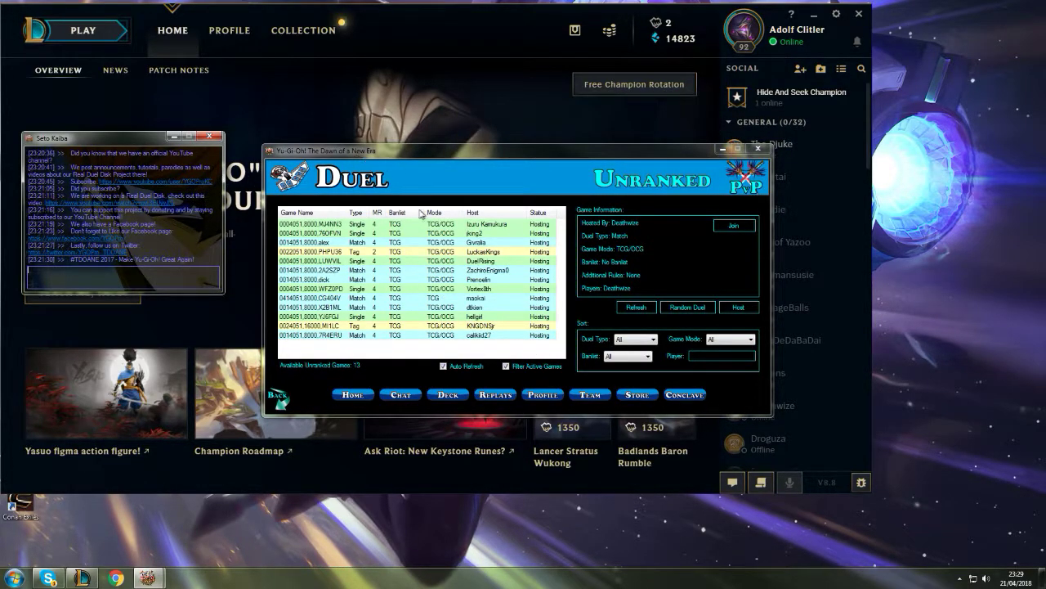
click(352, 394)
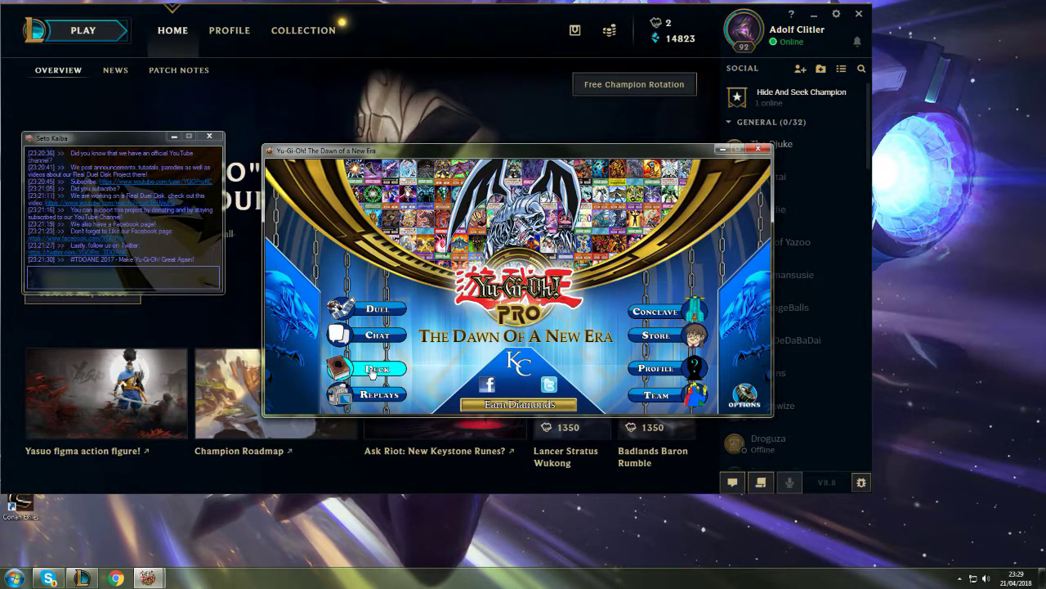
click(372, 369)
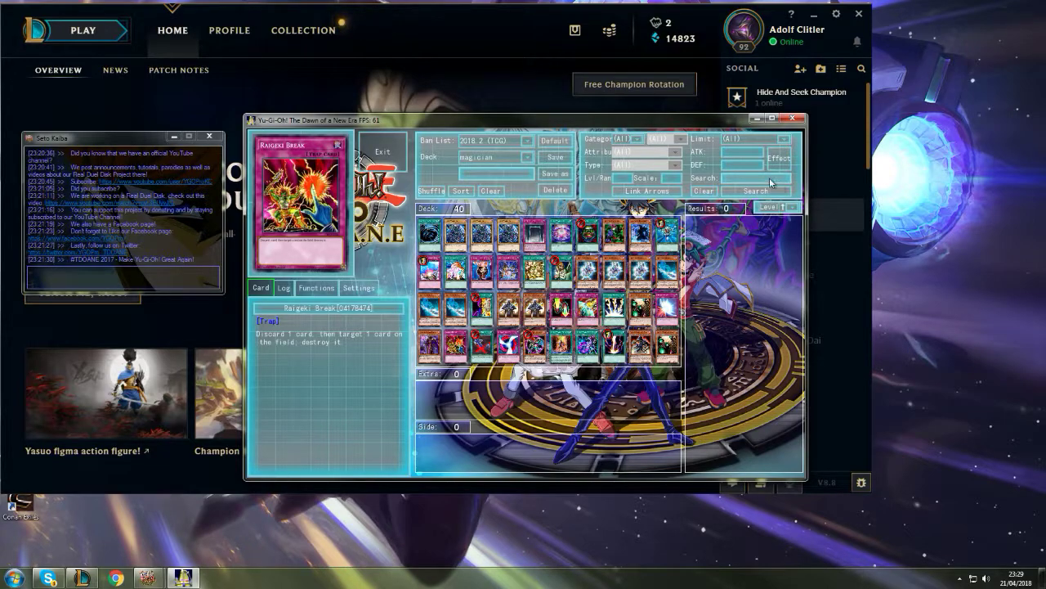
text(chocol)
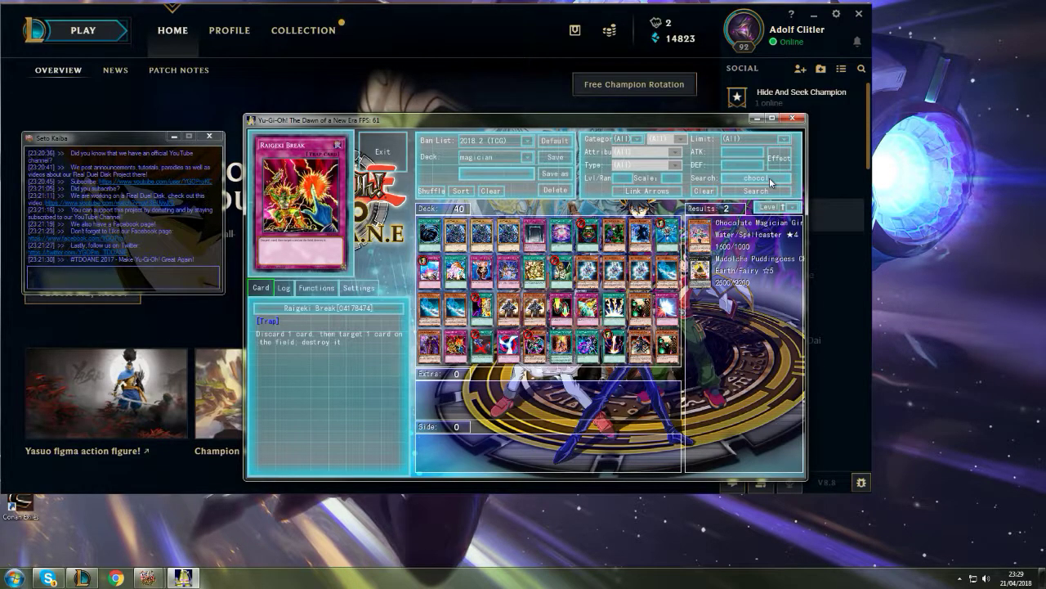
Step: Select the Chocolate Magician Girl search result and add it to the main deck
click(745, 237)
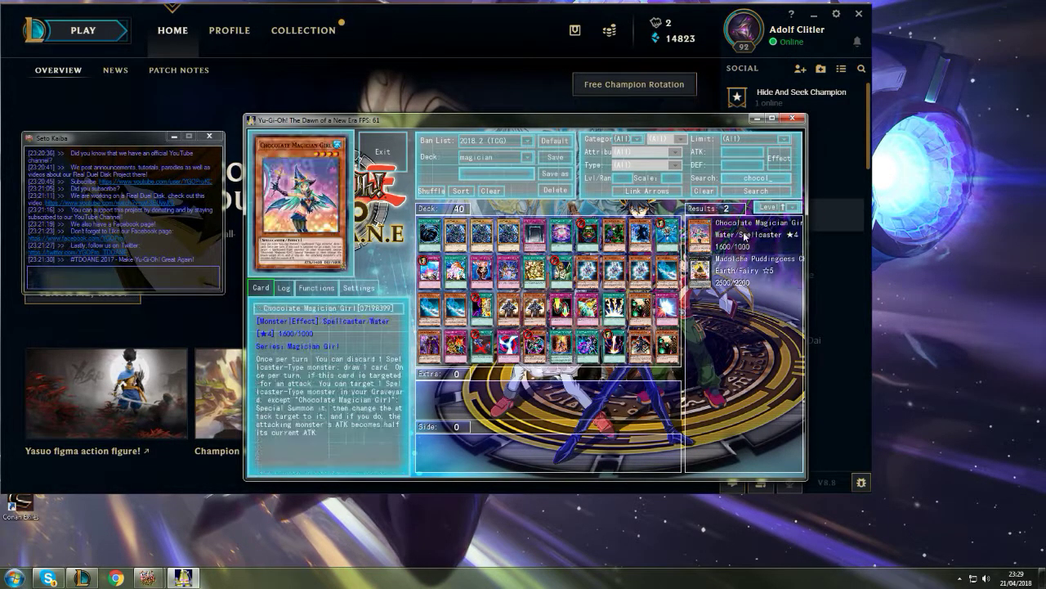
right_click(745, 235)
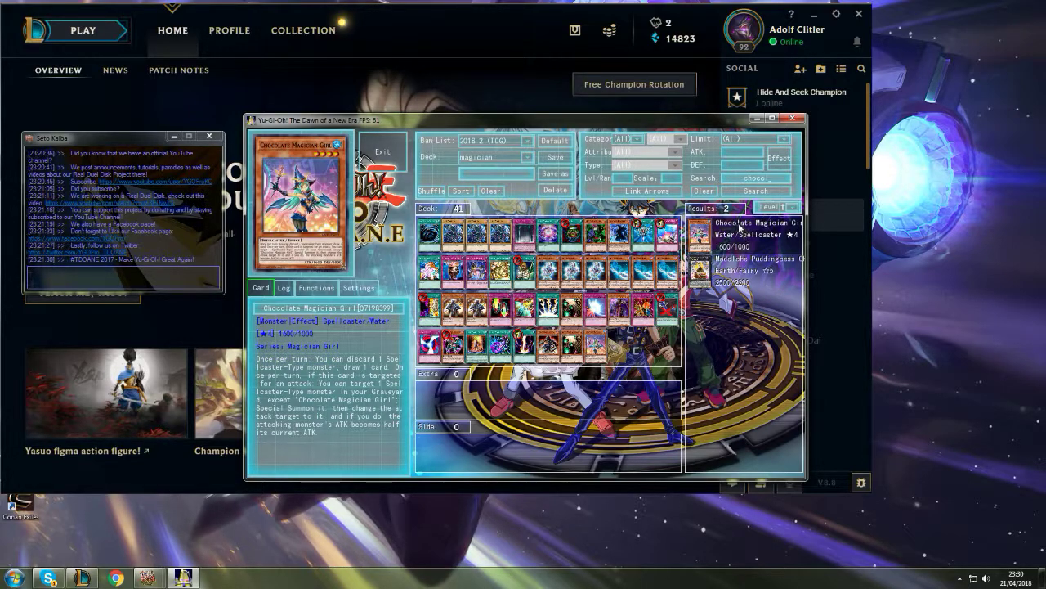
Step: Replace the search with 'thousand kn' and add Thousand Knives to the main deck
double_click(752, 177)
text(thousan)
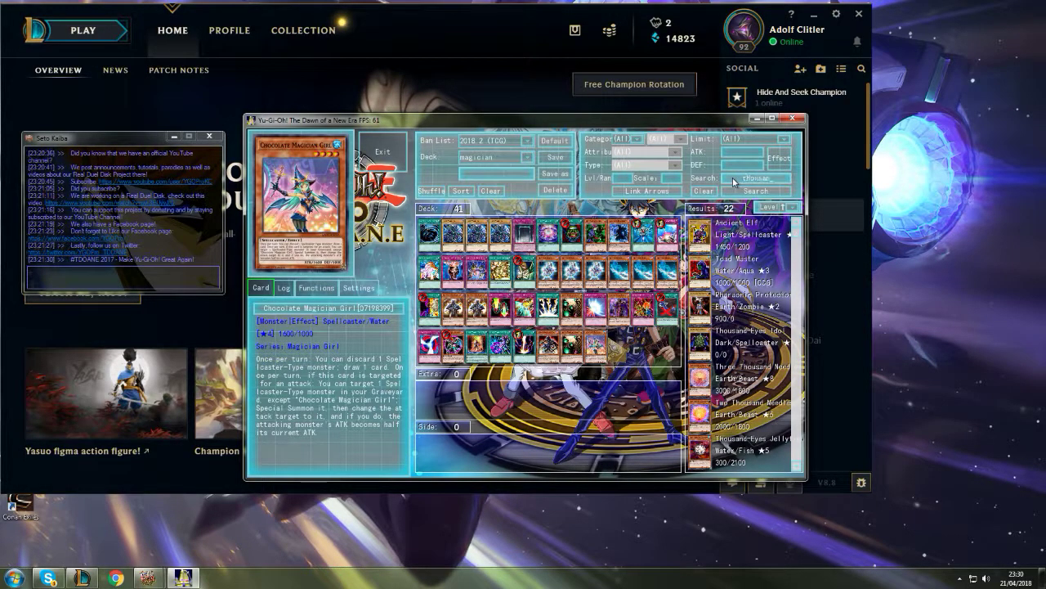
text(d kn)
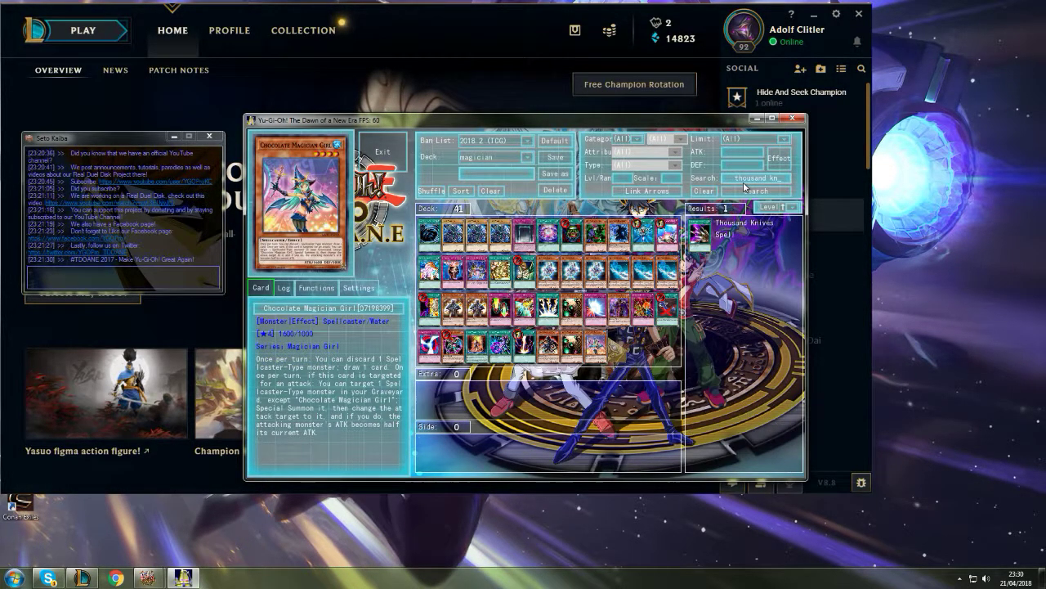
click(752, 232)
right_click(752, 232)
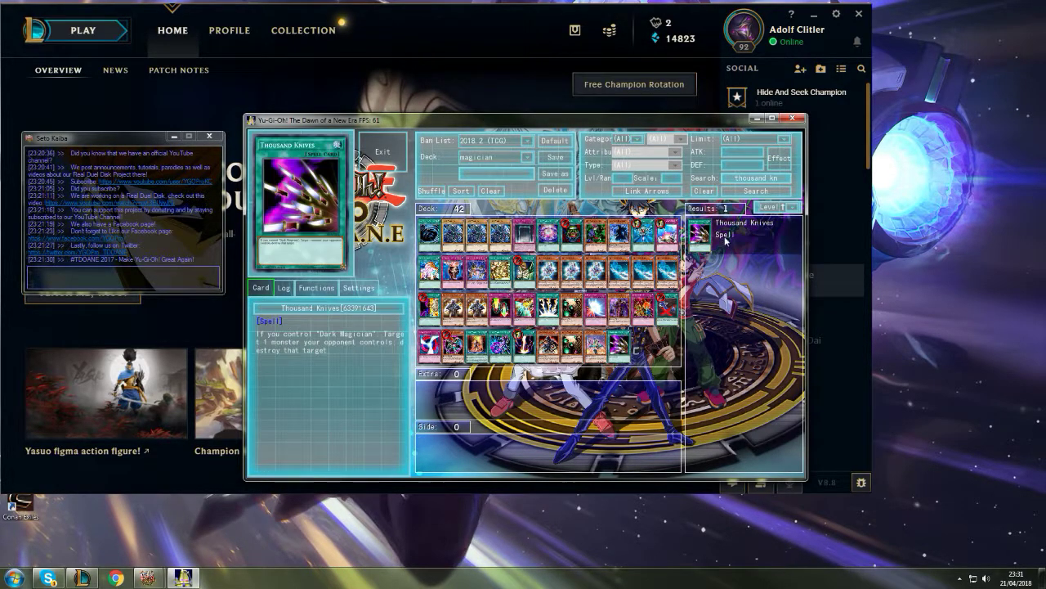
Step: Clear the search, find Magician of Dark Illusion, and add two copies to the main deck
double_click(756, 179)
text(m)
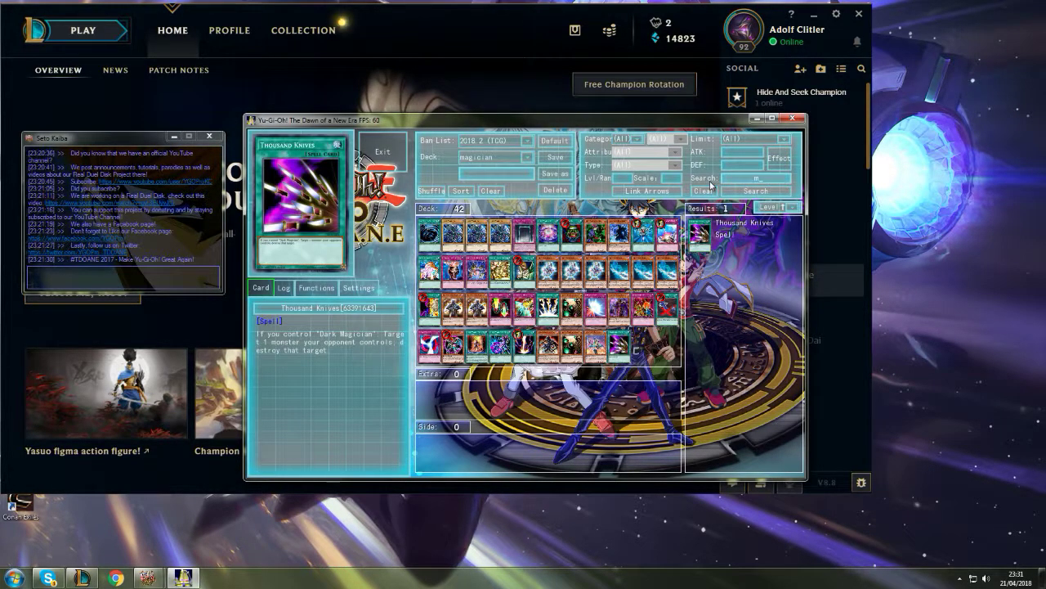
key(BackSpace)
text(ill)
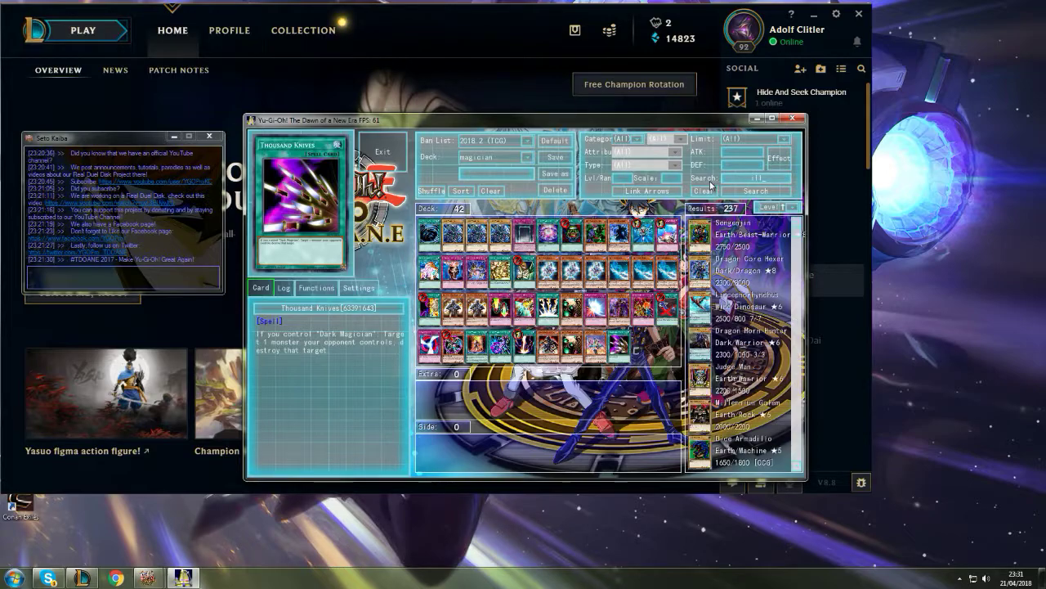
text(usion)
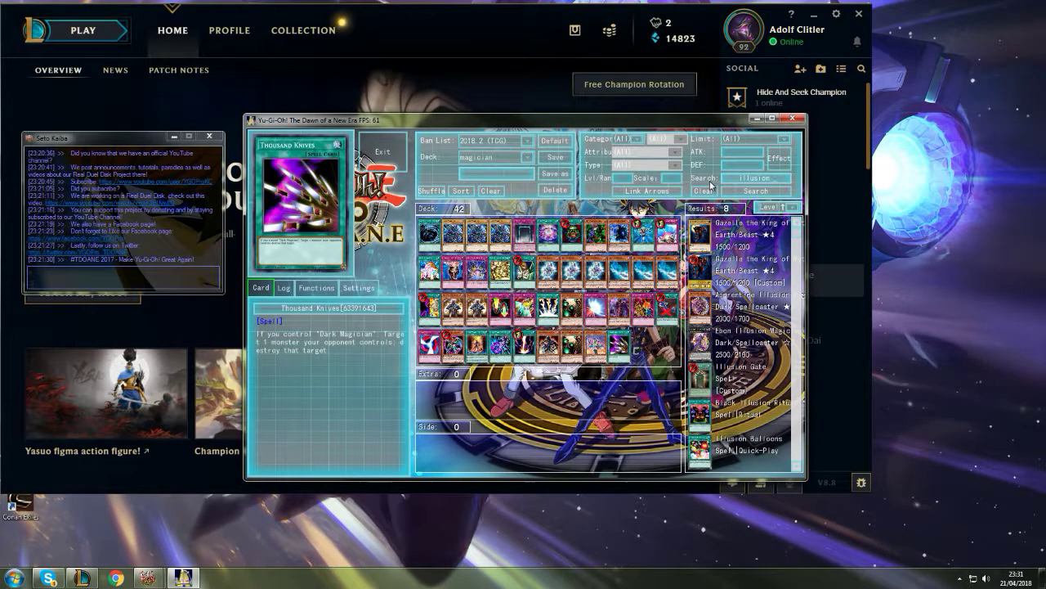
click(710, 185)
text(ma)
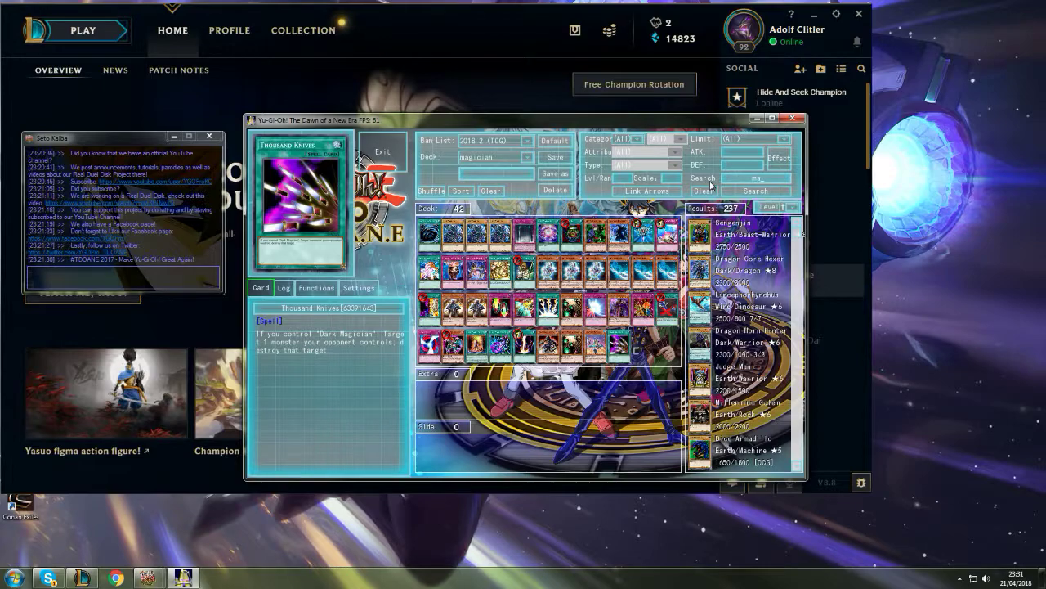
text(gic)
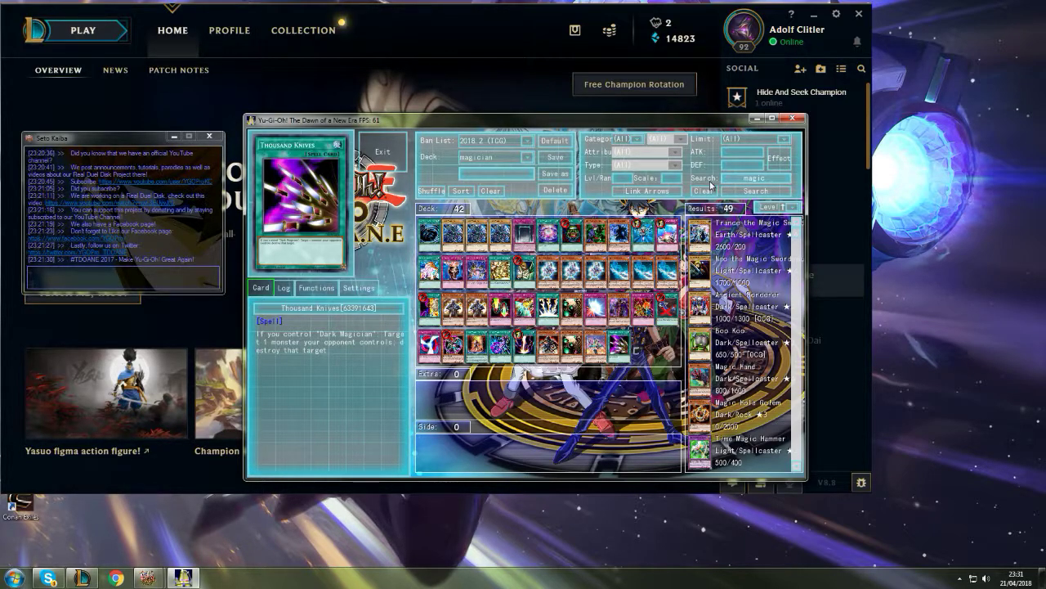
text( f d)
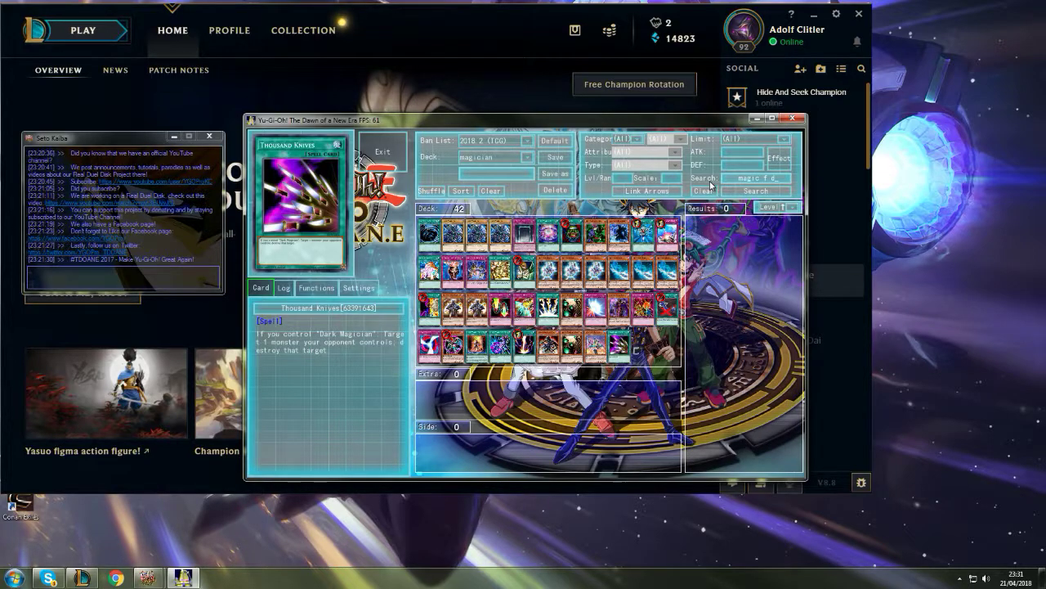
key(BackSpace)
key(BackSpace)
key(BackSpace)
text(of d)
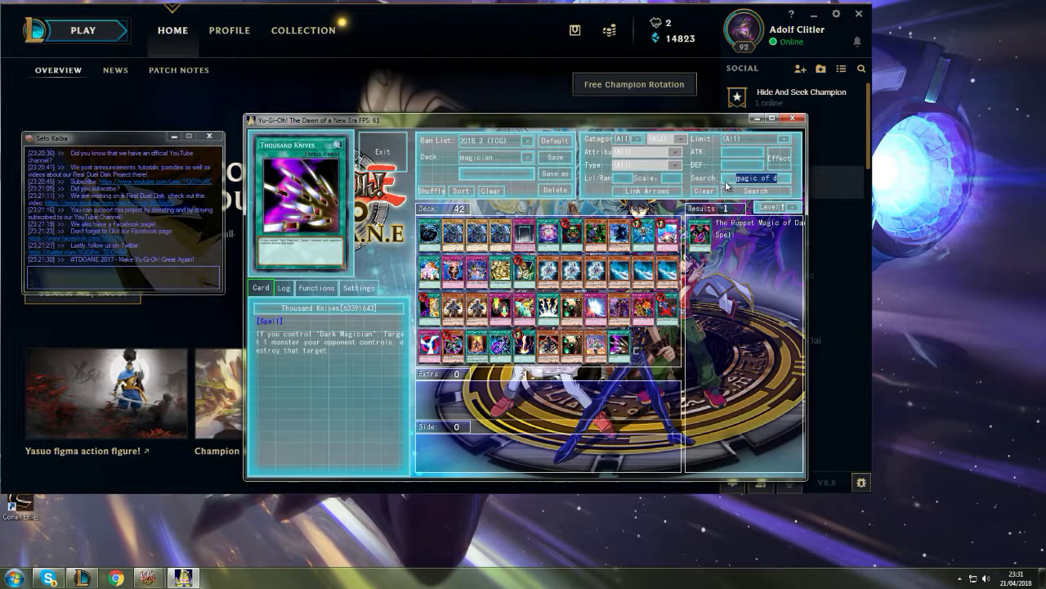
text(a)
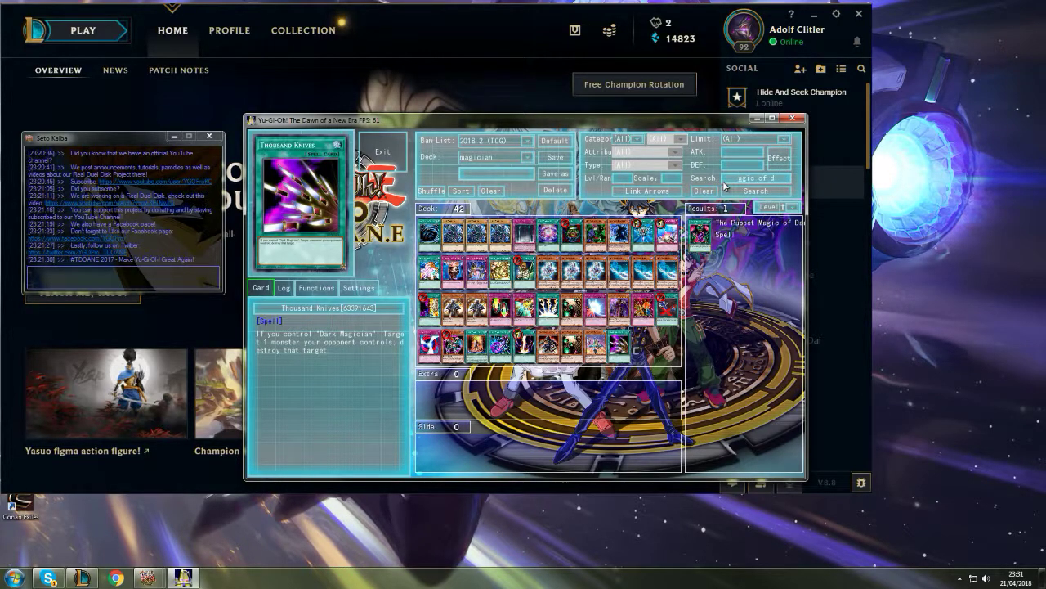
key(ctrl+a)
key(BackSpace)
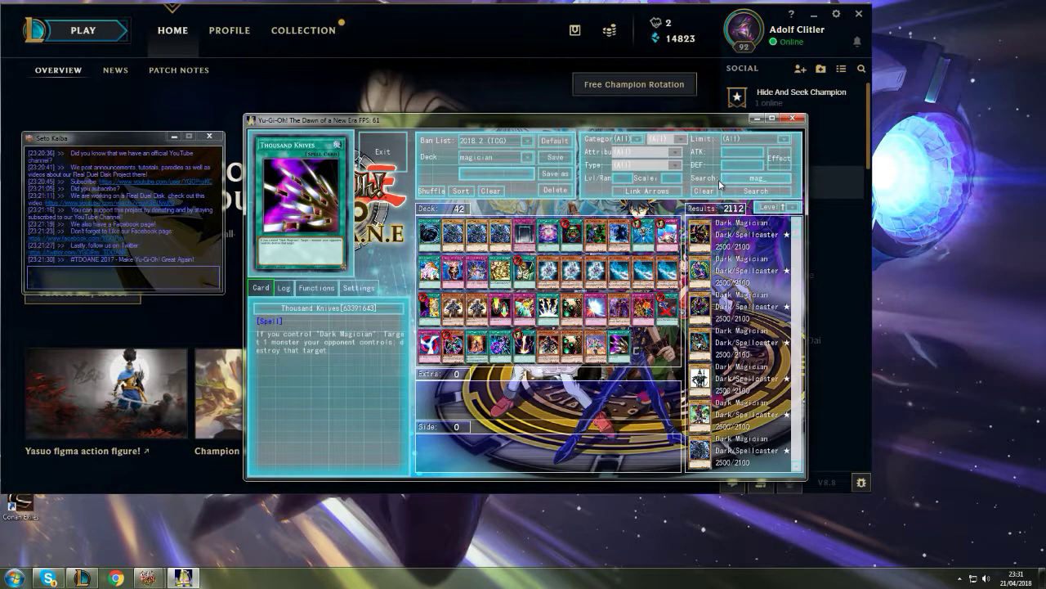
text(magician o)
text(f d)
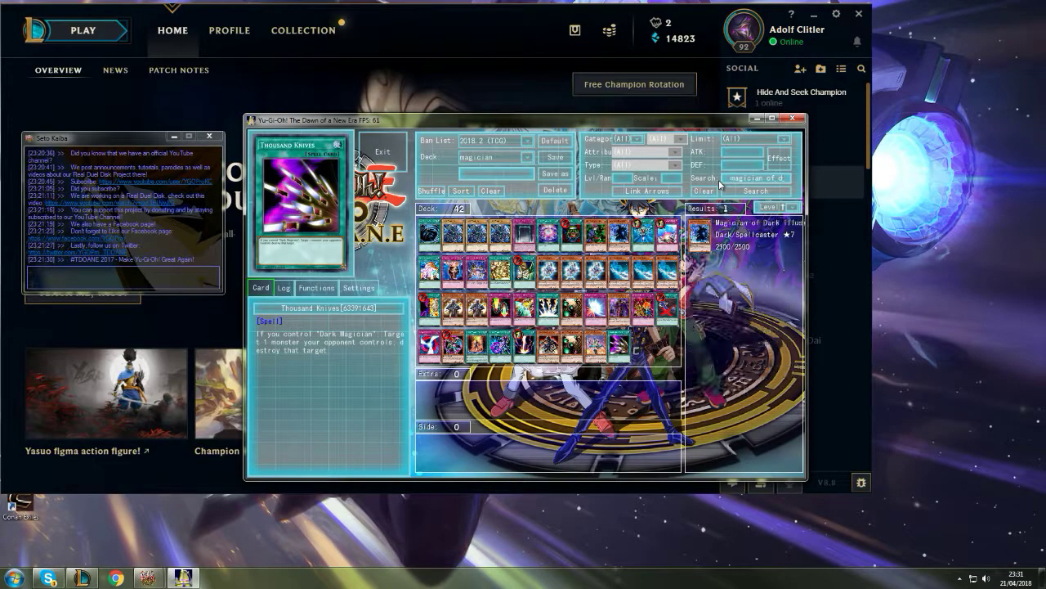
click(734, 235)
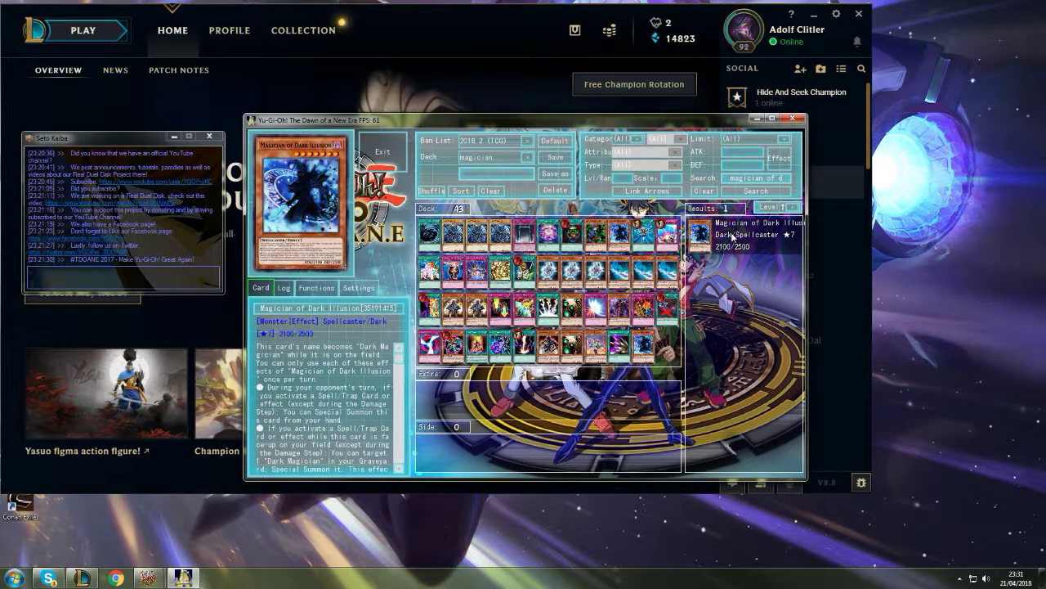
click(733, 236)
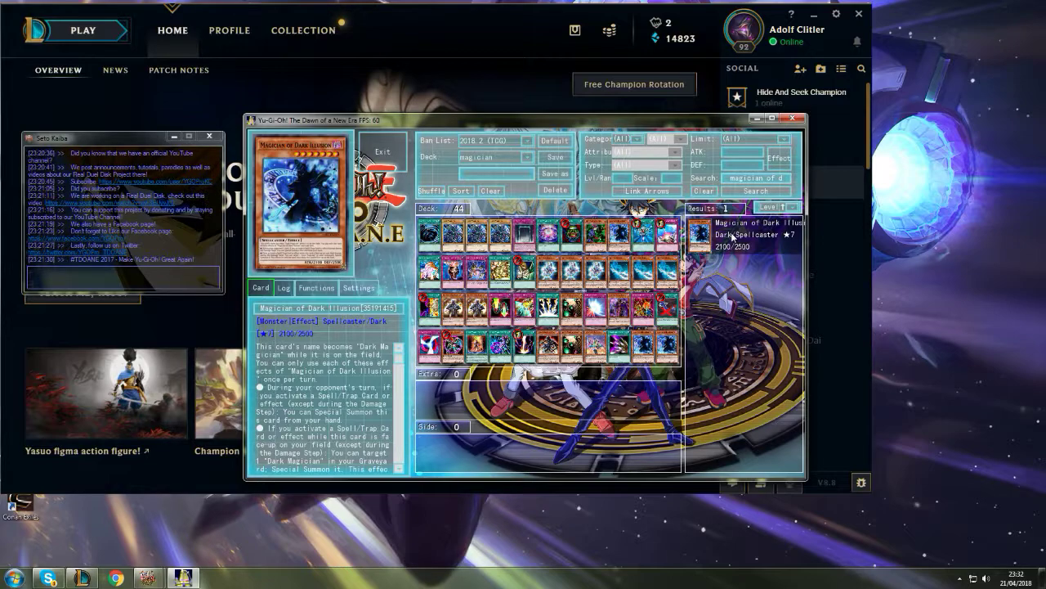
Step: Search 'dimension gu' and add the Dimension Guardian trap to the main deck, reaching 45 cards
click(756, 179)
key(ctrl+a)
text(o)
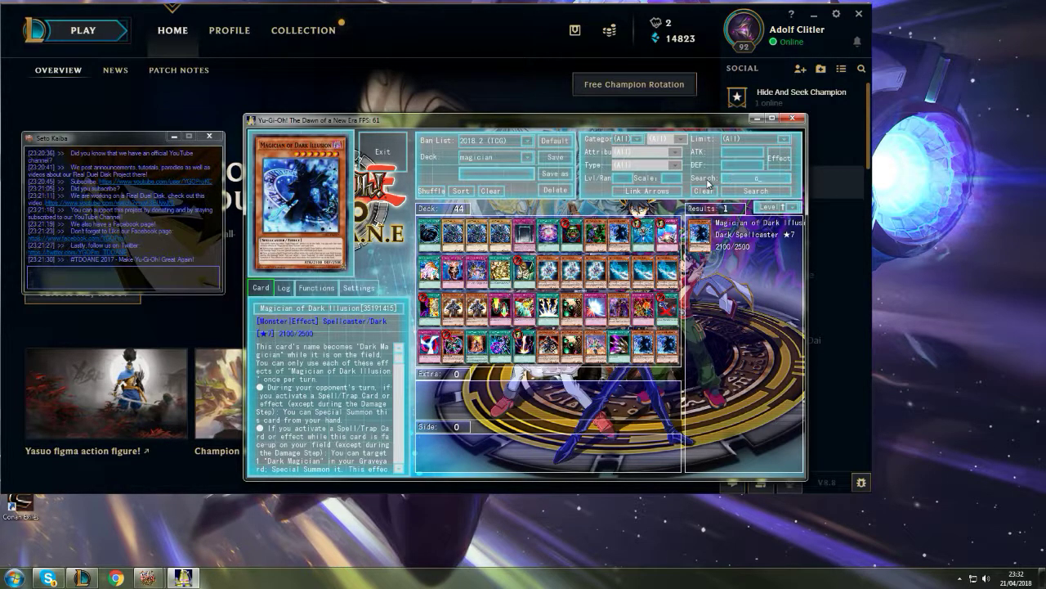
text(imen)
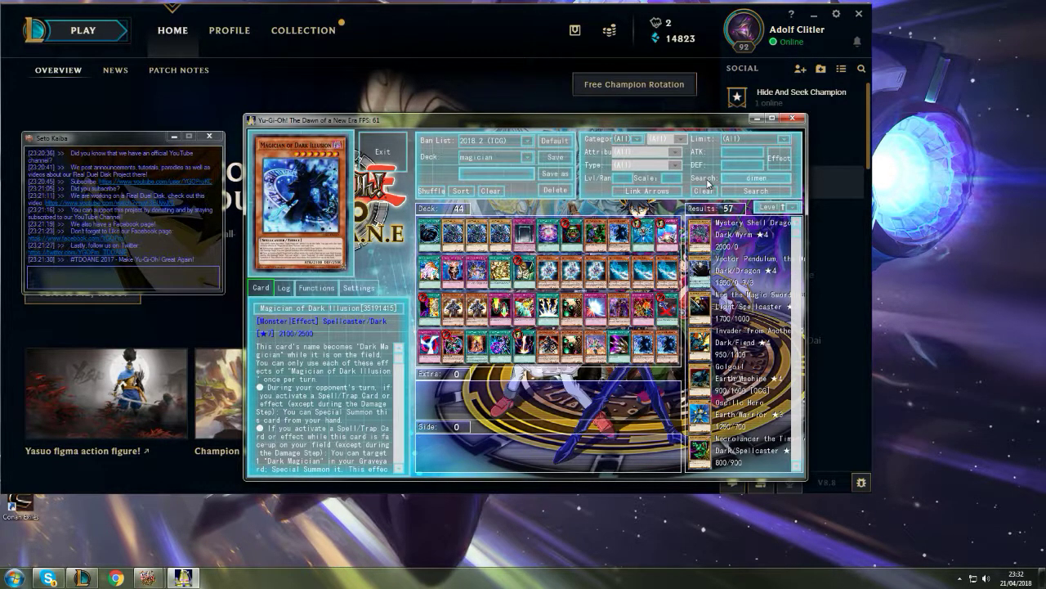
text(sion o)
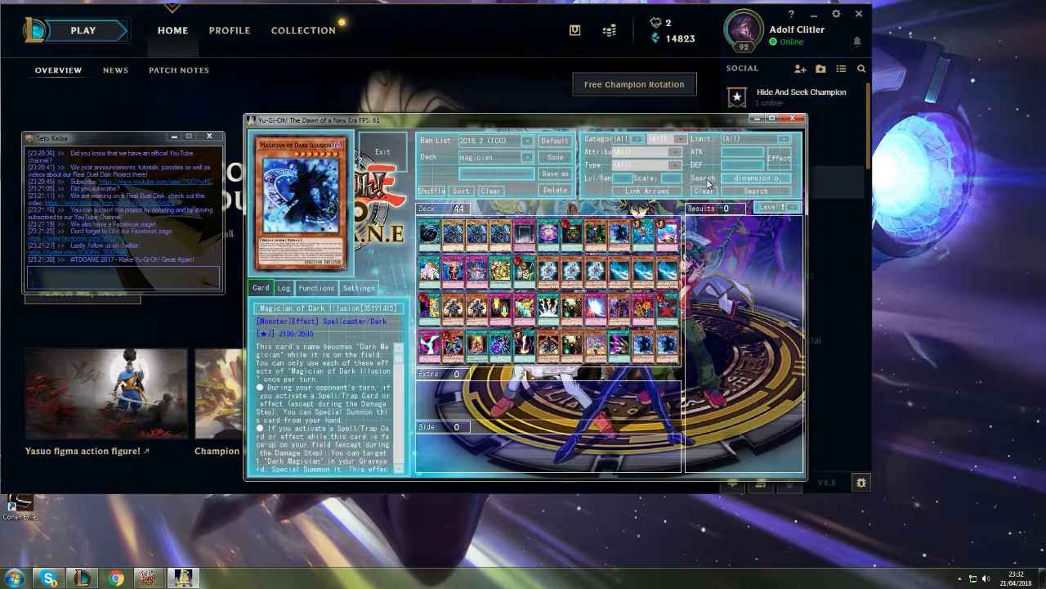
key(BackSpace)
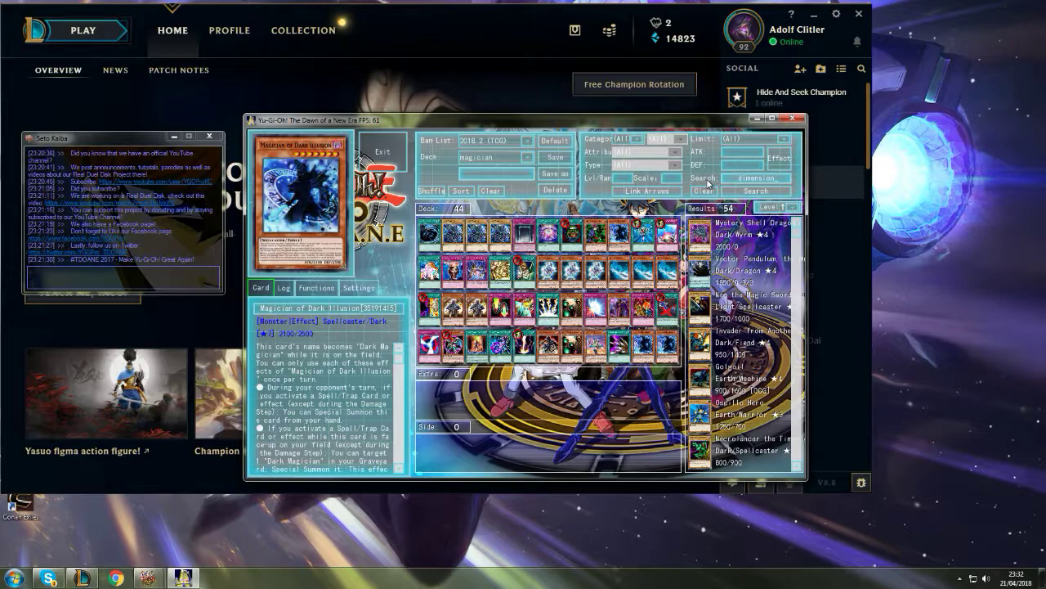
text( gu)
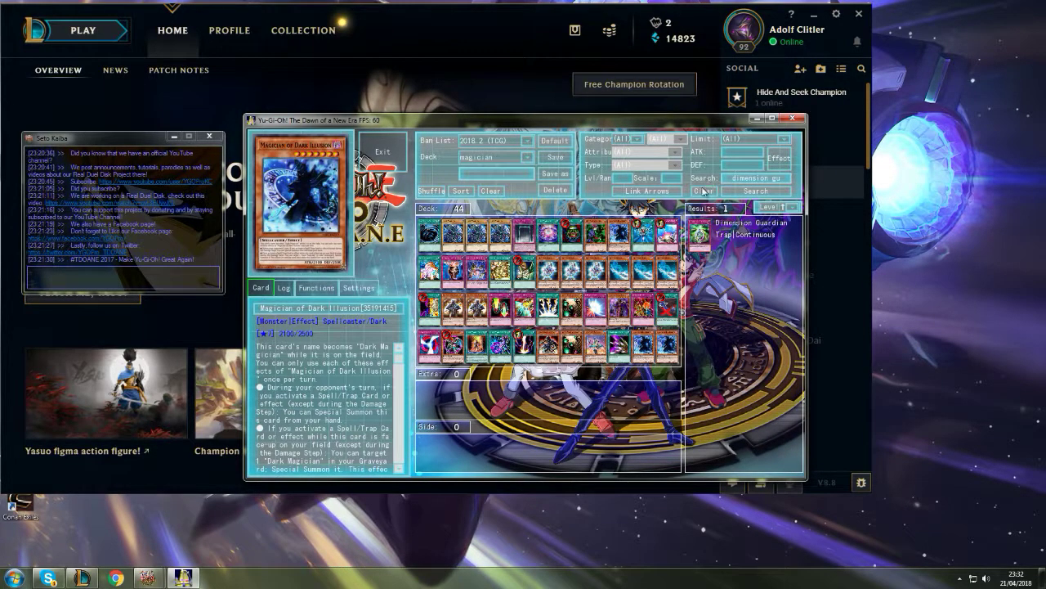
right_click(731, 233)
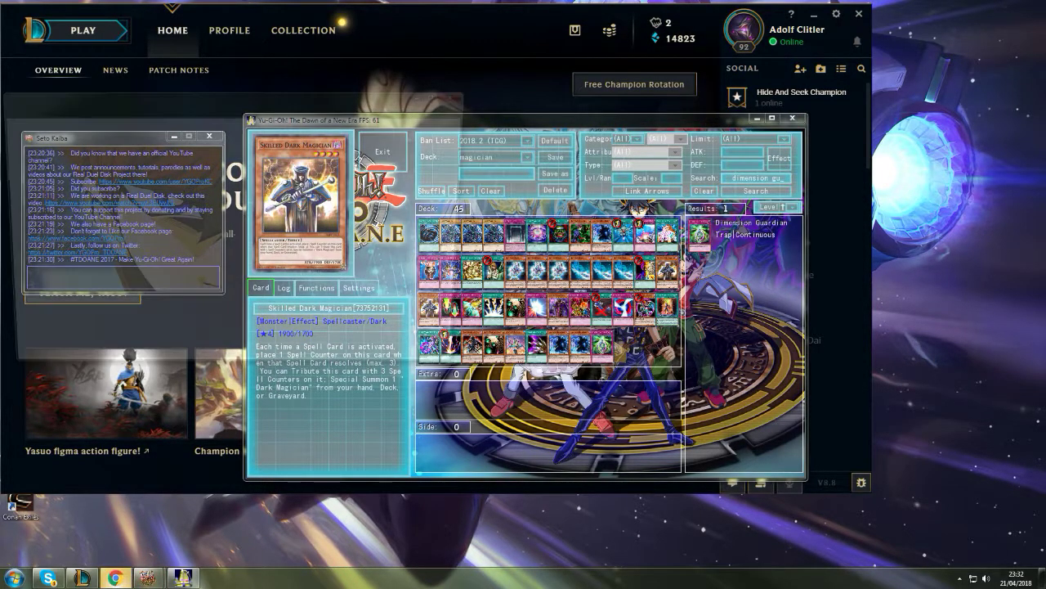
key(alt+Tab)
key(alt+Tab)
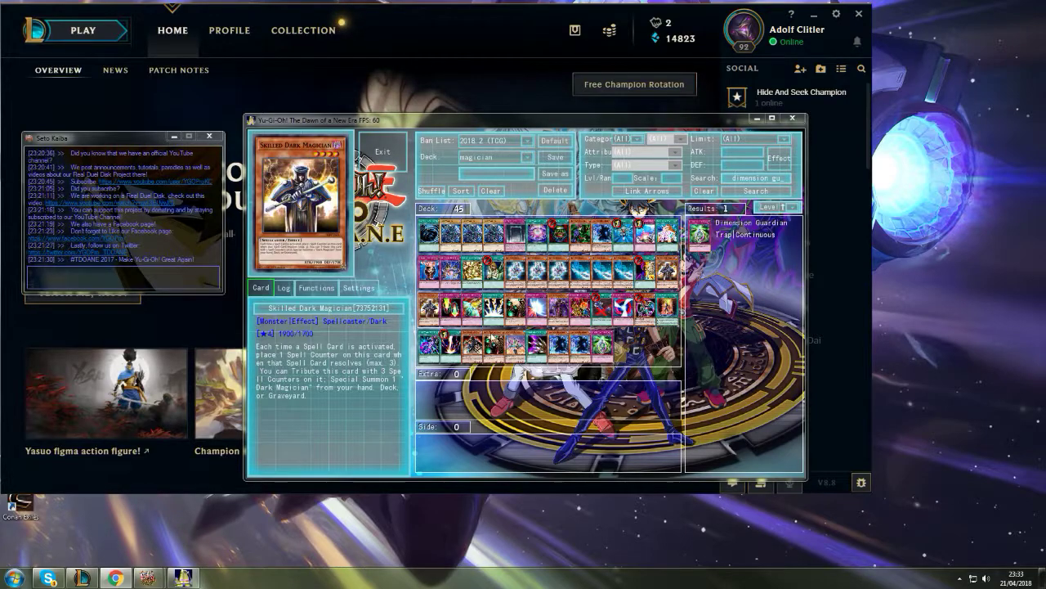
Step: Add Chocolate Magician Girl and Dark Magical Circle to the main deck, reaching 47 cards
click(700, 232)
click(741, 180)
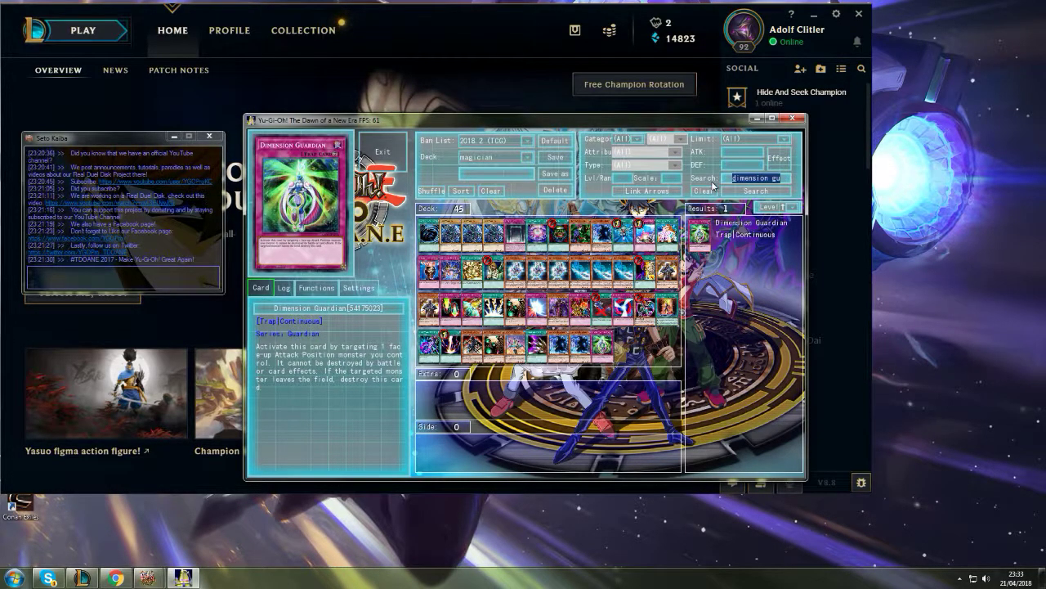
text(choco)
click(700, 232)
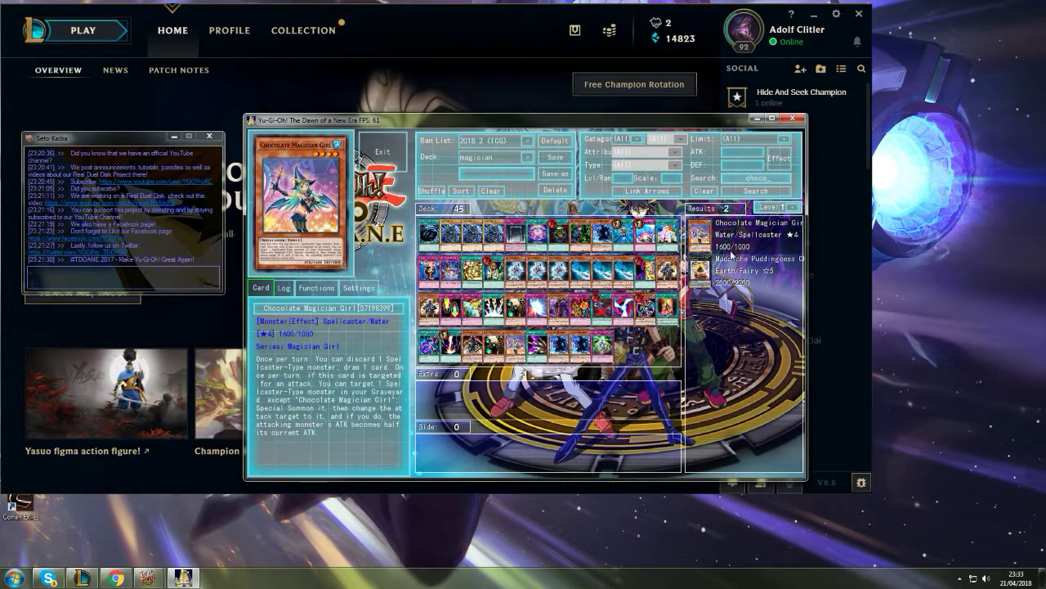
right_click(700, 232)
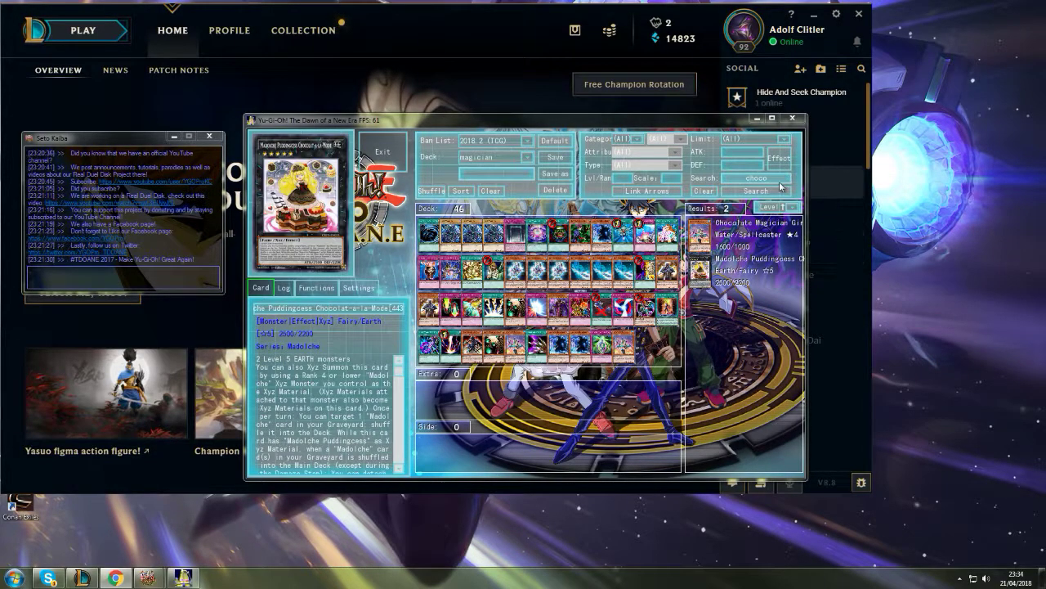
text(dark magic)
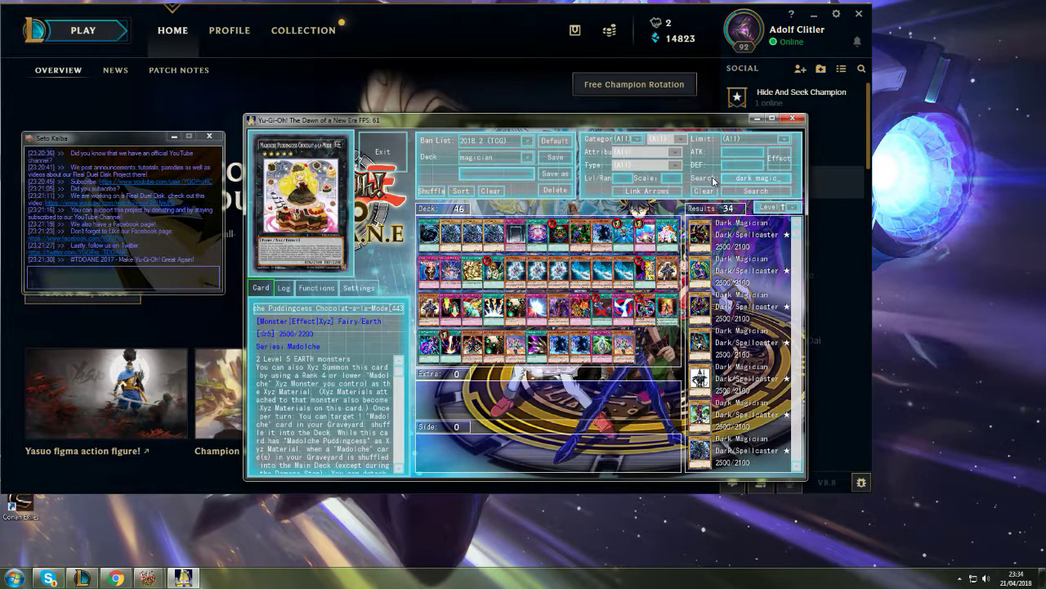
text(al c)
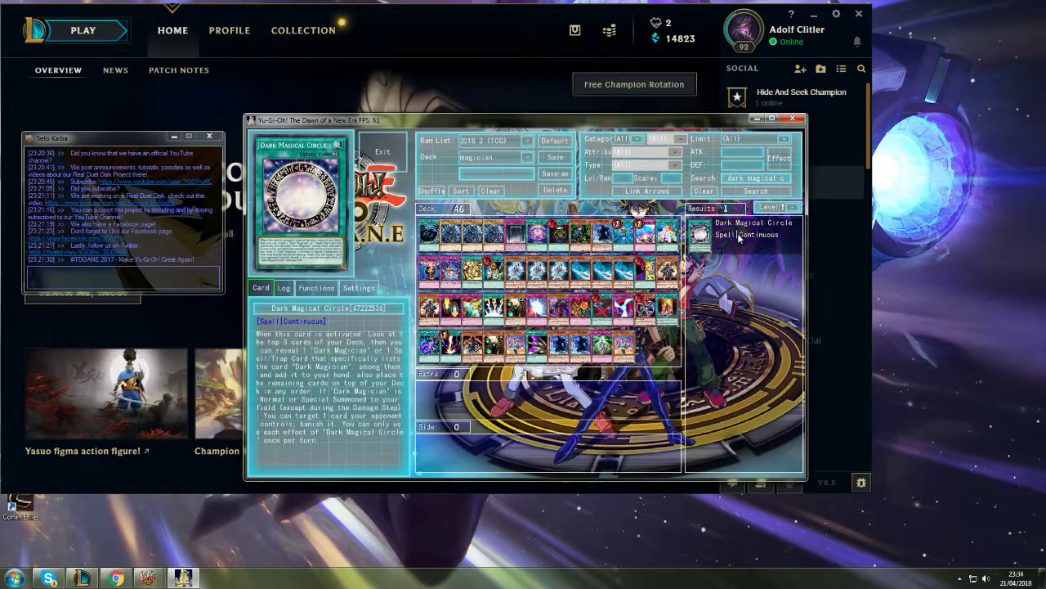
right_click(738, 237)
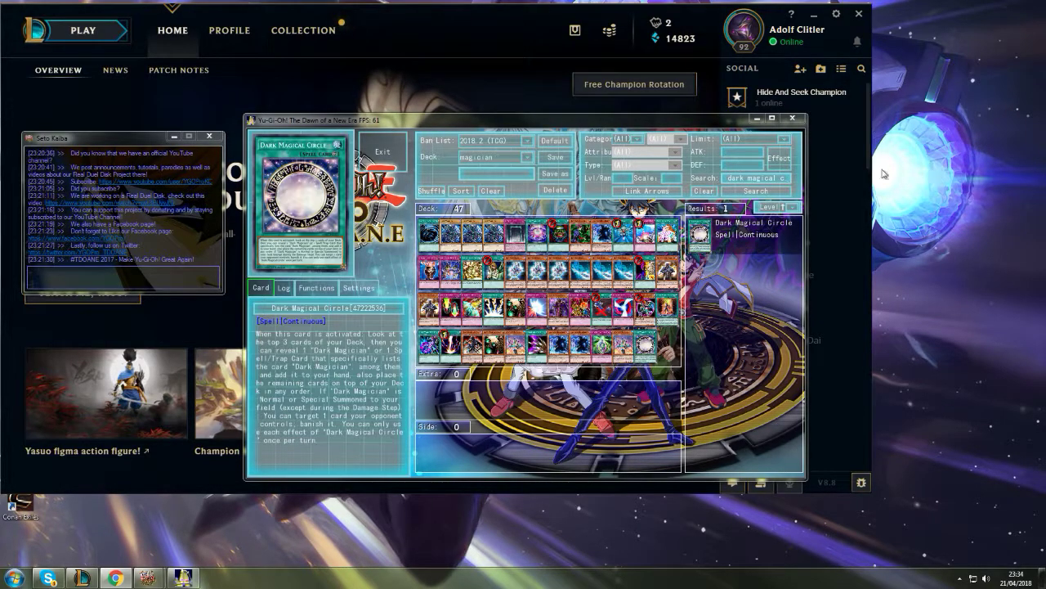
Step: Search 'pot of d', add a Pot spell for 48 cards, and sort the deck
click(703, 191)
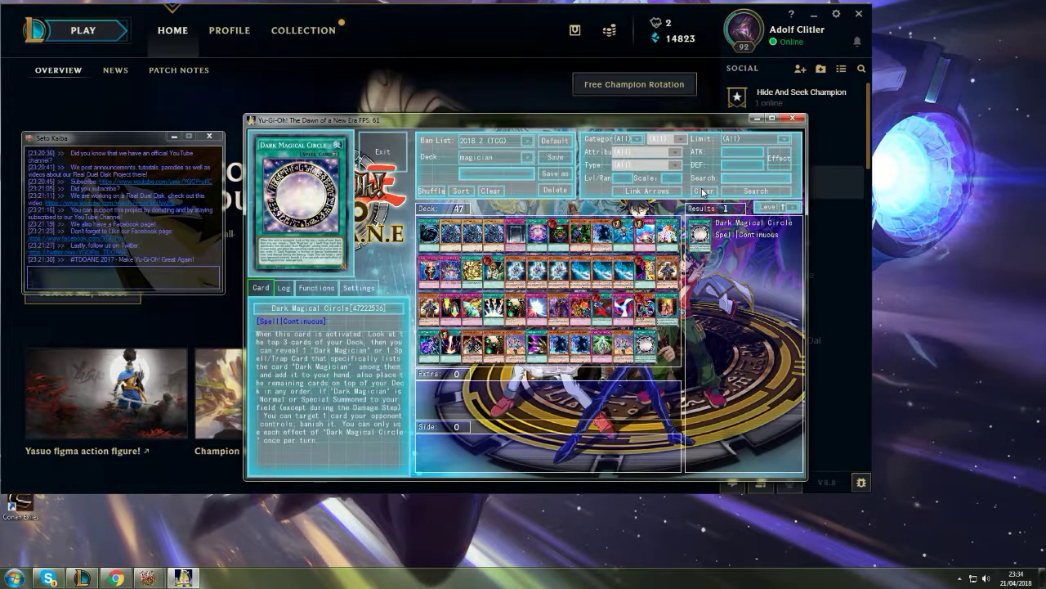
text(pot of )
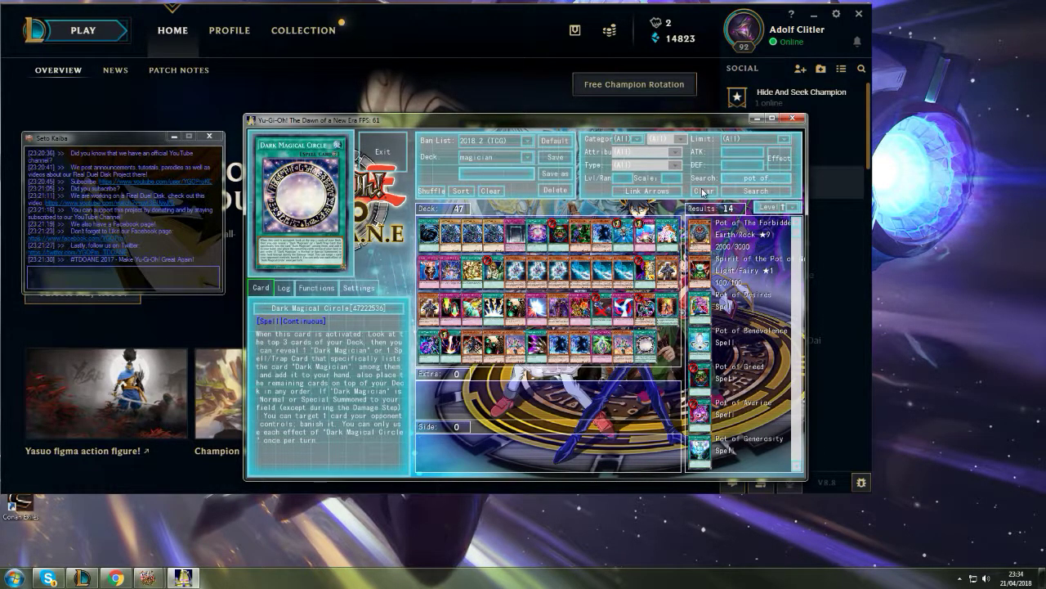
text(d)
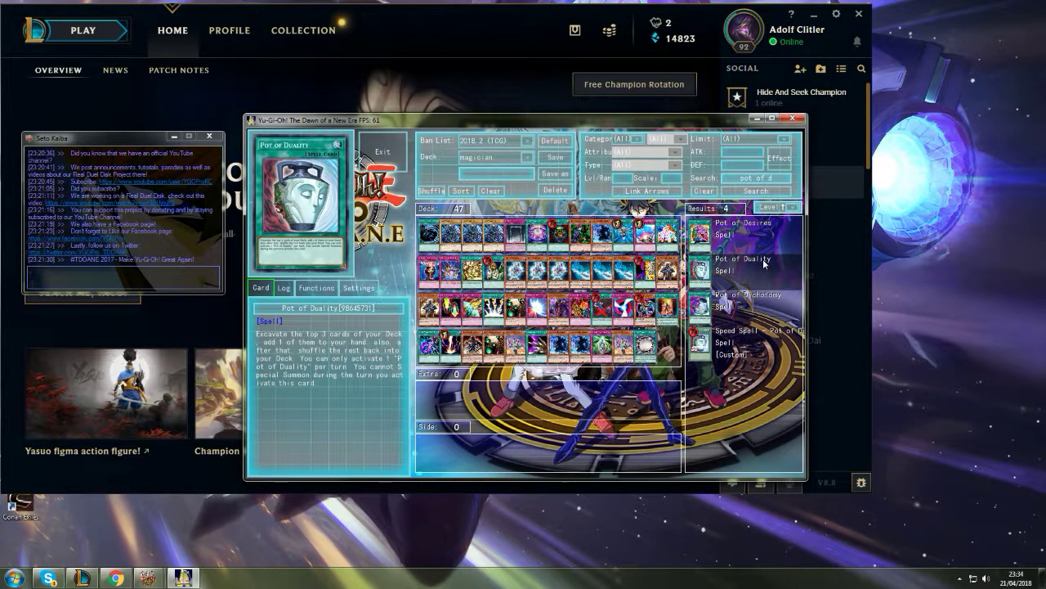
right_click(765, 261)
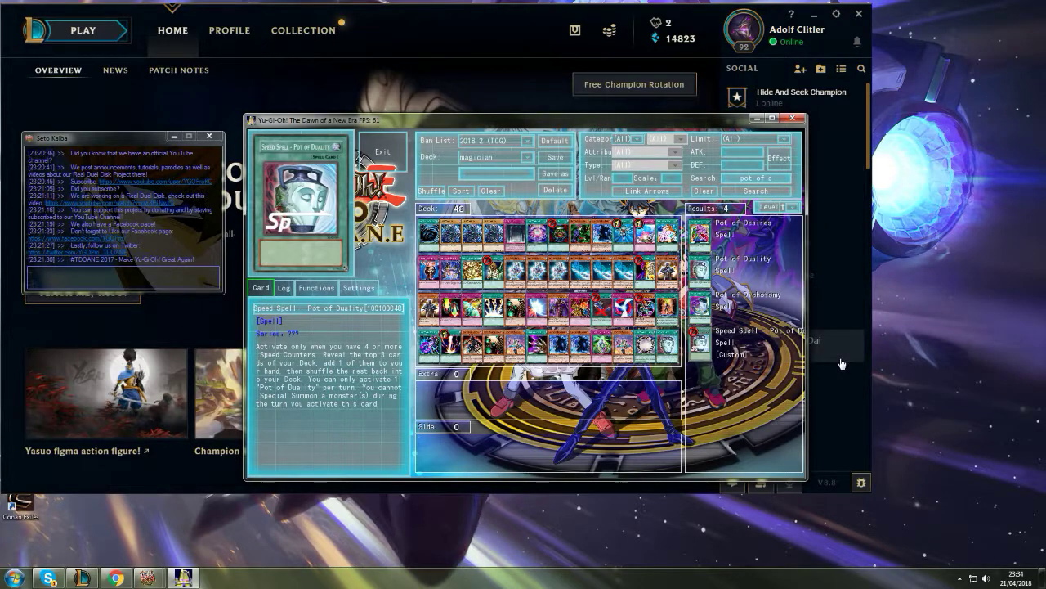
mouse_move(472, 237)
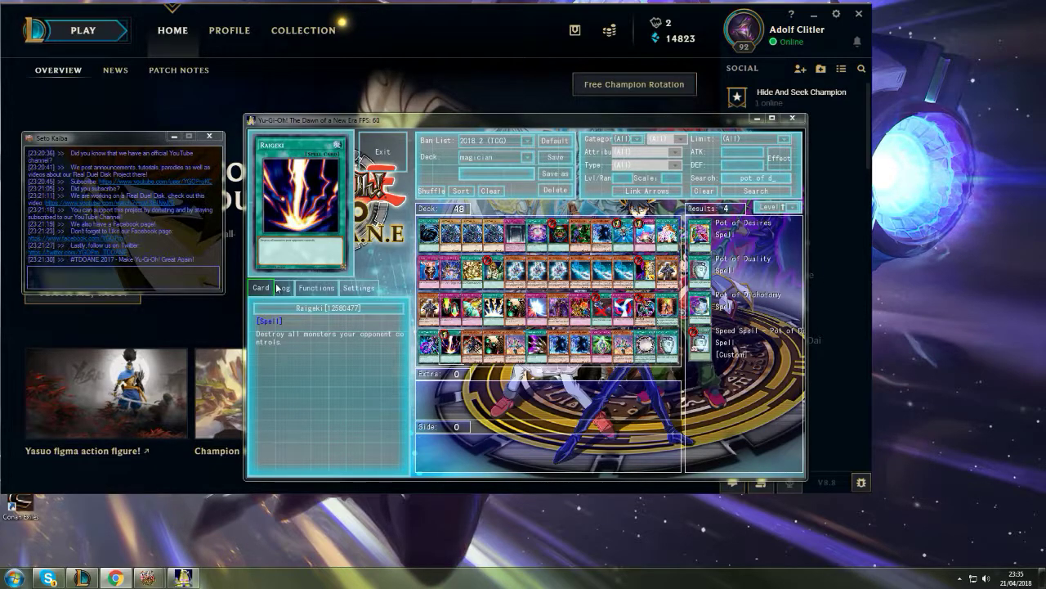
click(462, 191)
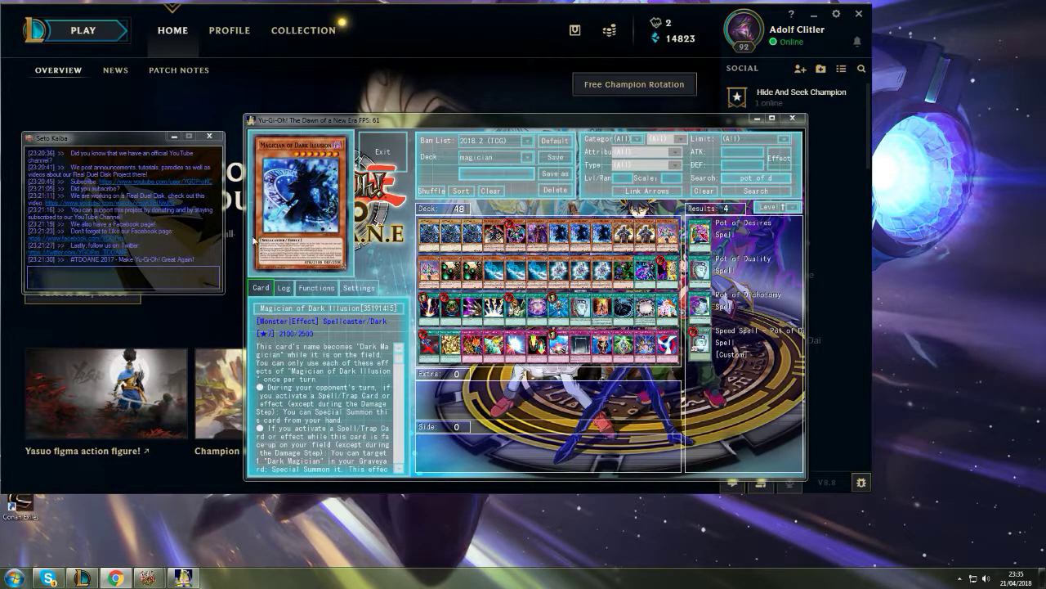
Step: Search 'magician na' and add the Magician Navigation trap, bringing the deck to 49 cards
double_click(754, 178)
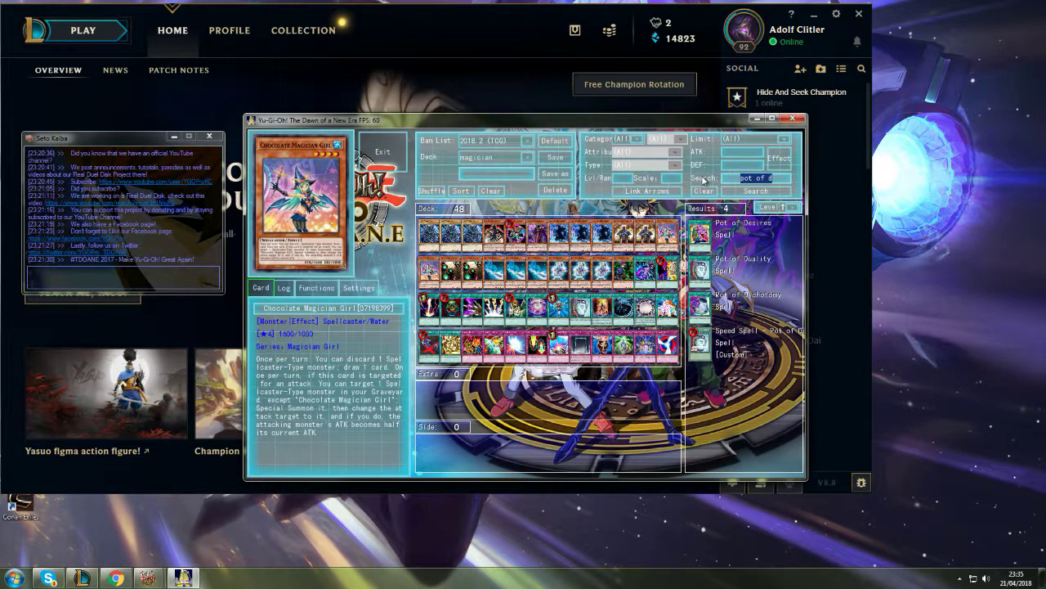
text(magician na)
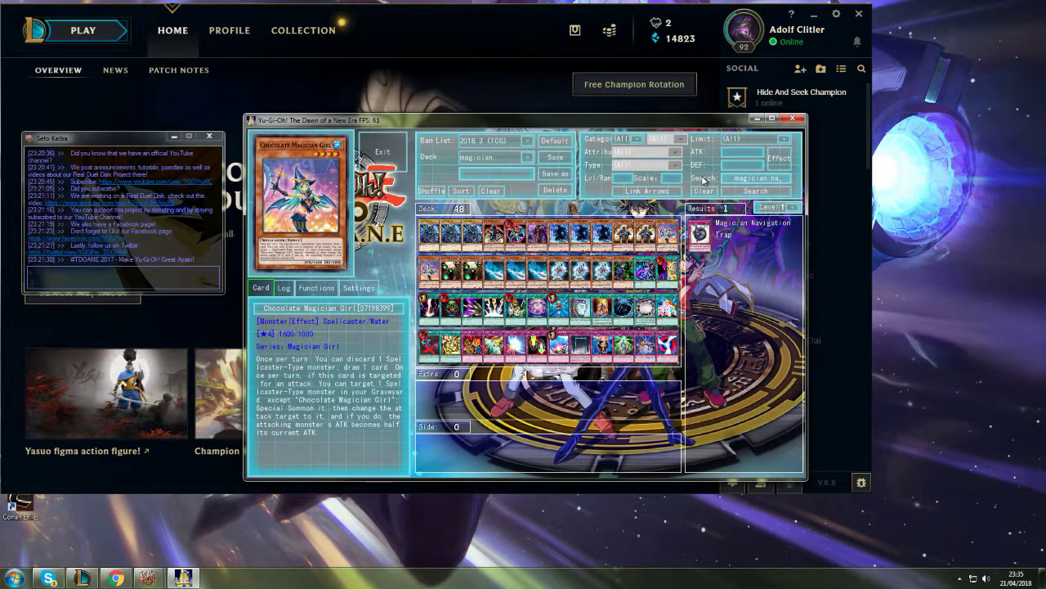
click(744, 229)
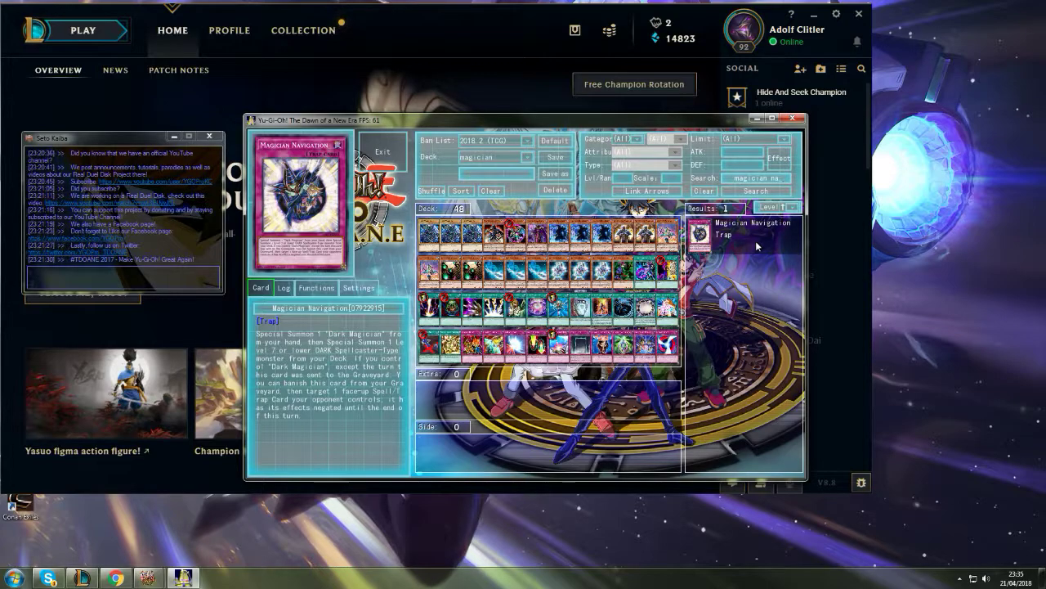
right_click(757, 245)
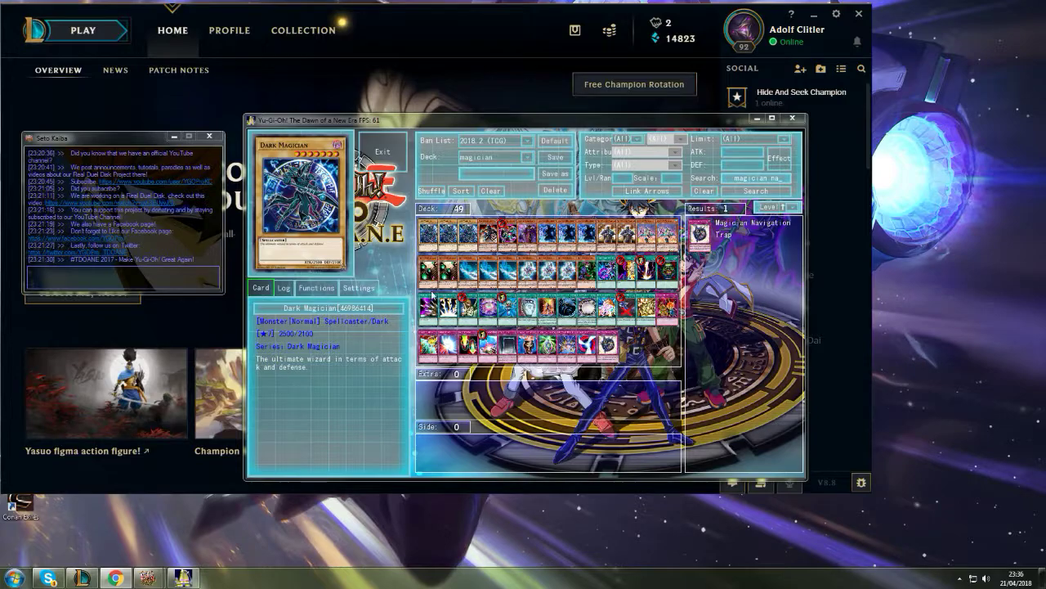
Step: Add Ebon High Magician and Ebon Illusion Magician to the extra deck
double_click(761, 178)
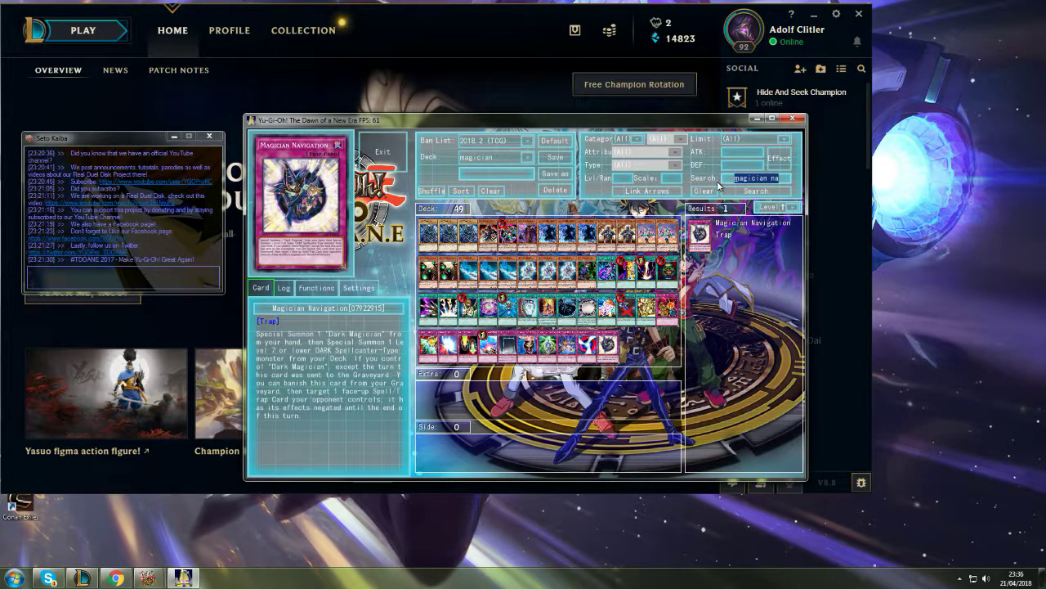
text(ebon high)
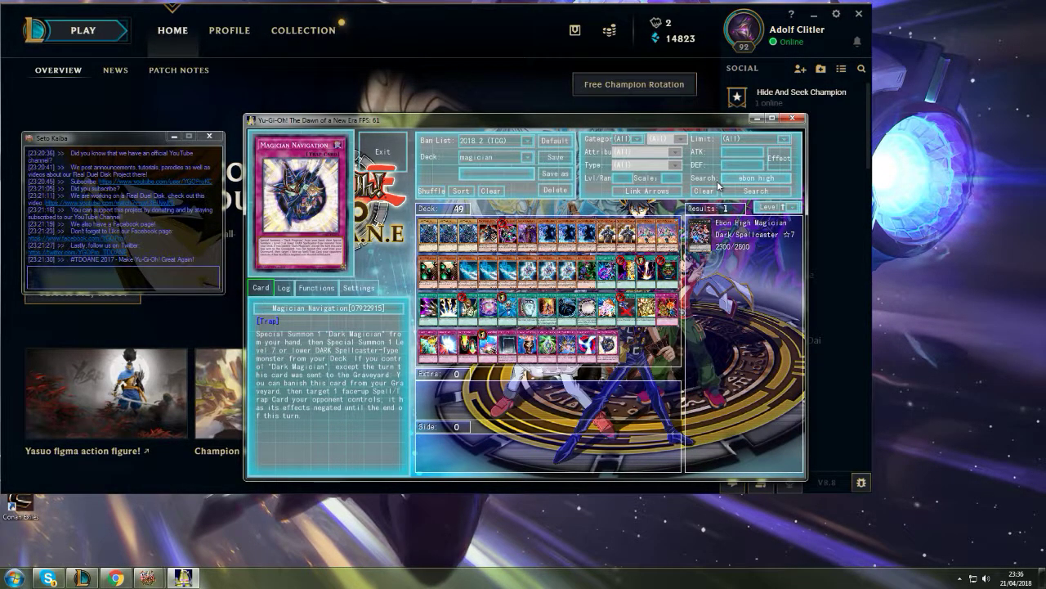
right_click(699, 232)
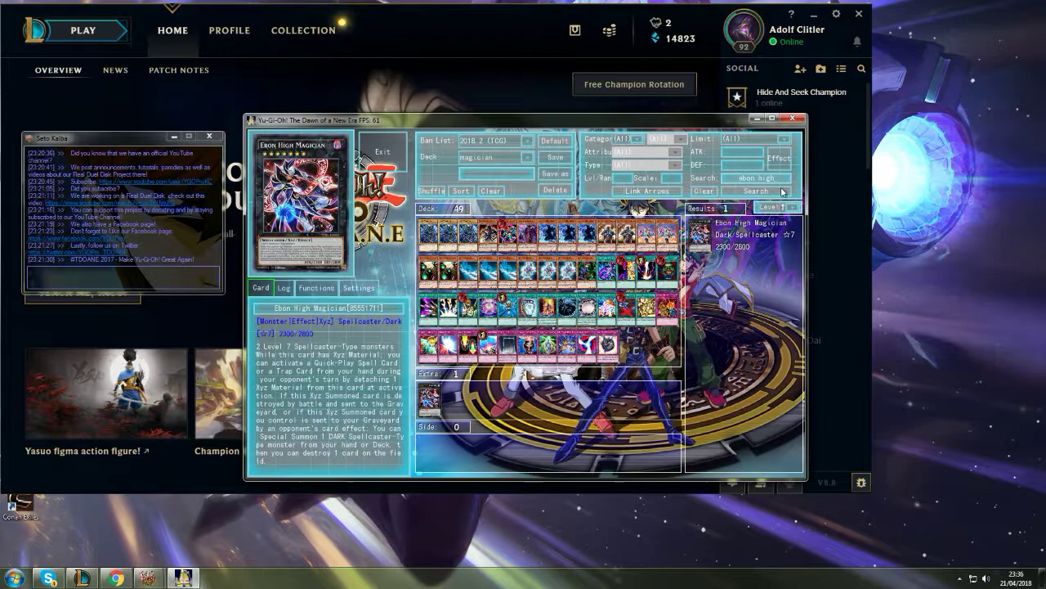
click(703, 189)
text(ebon ill)
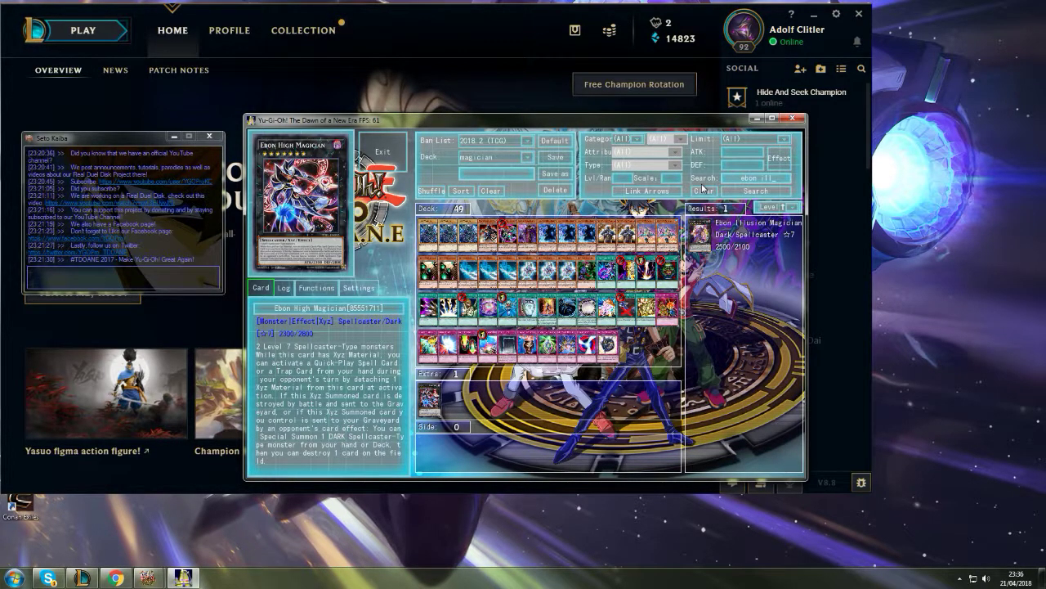
right_click(700, 232)
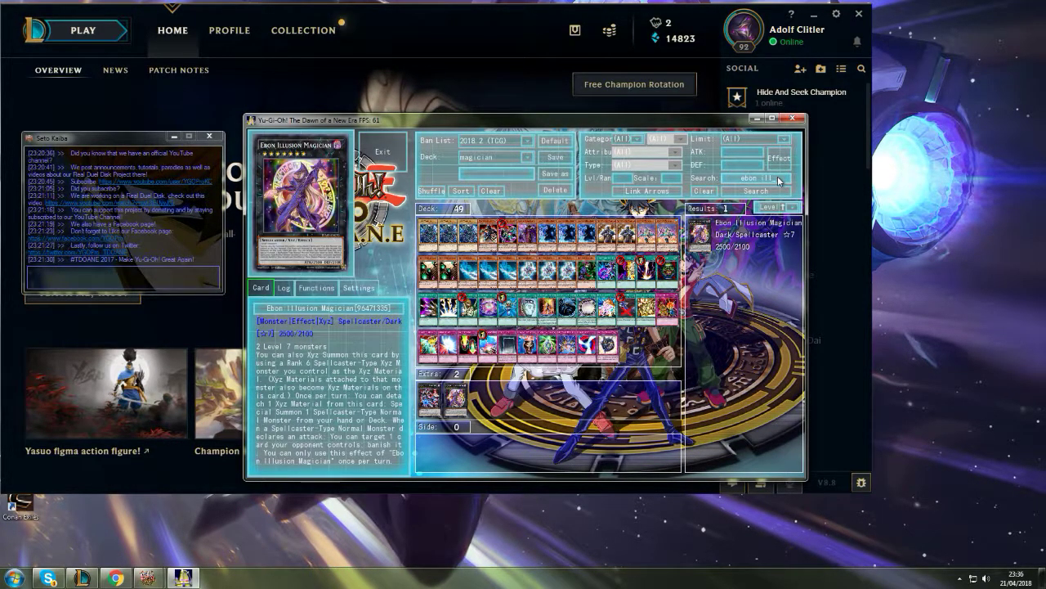
Step: Save the 49-card deck under a new Dark Magician name and exit the deck editor
drag(783, 178, 726, 185)
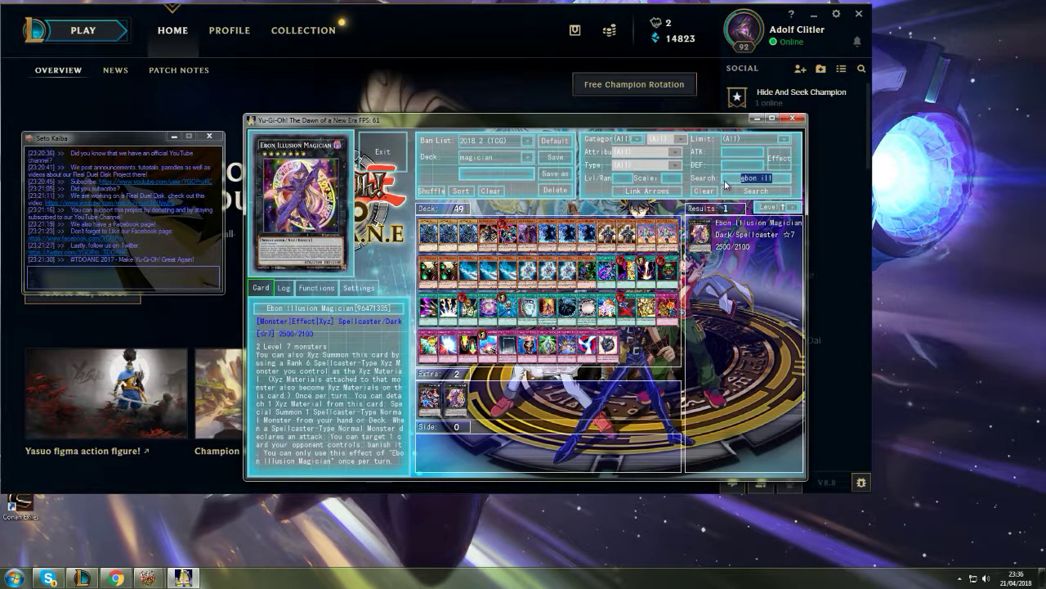
key(BackSpace)
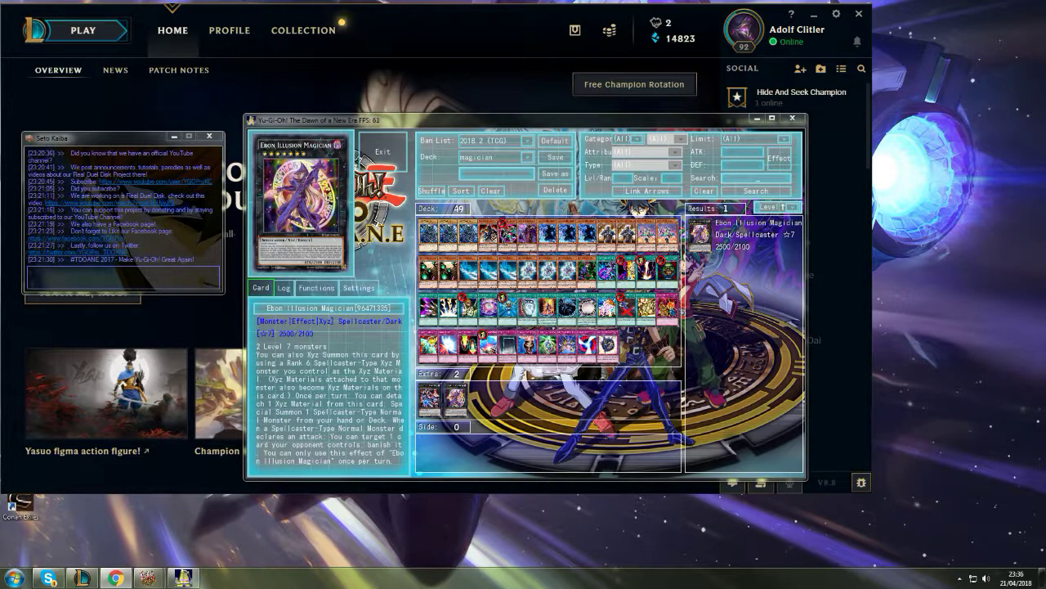
mouse_move(448, 347)
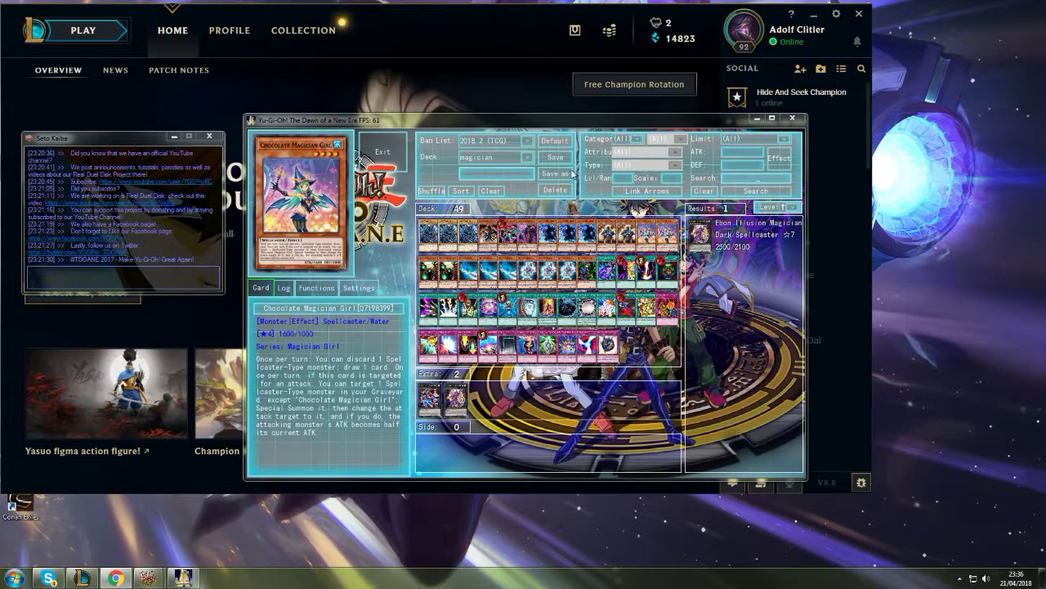
click(501, 176)
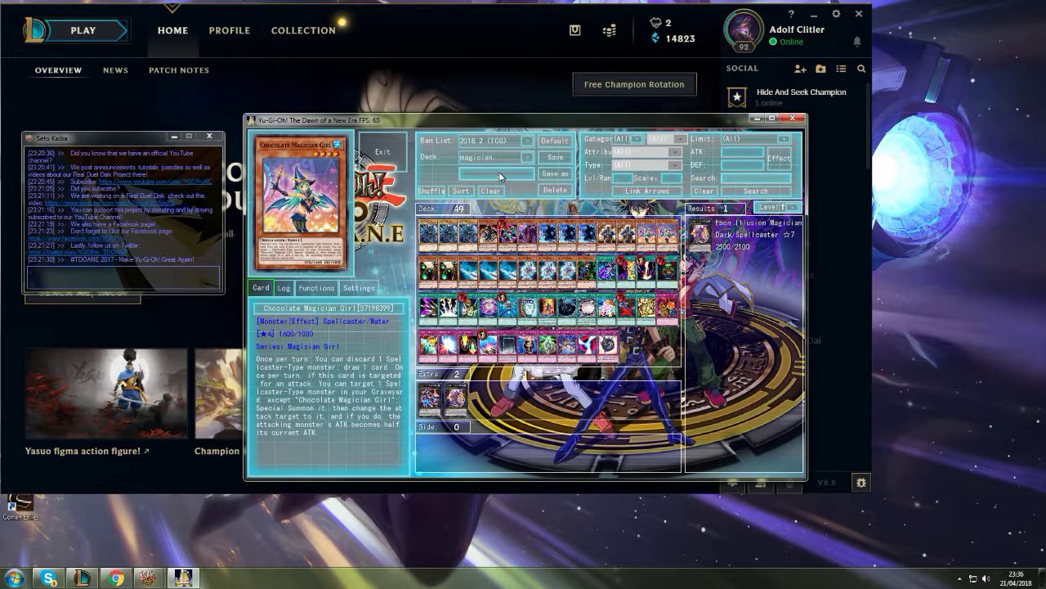
text(ark magician my)
text(own)
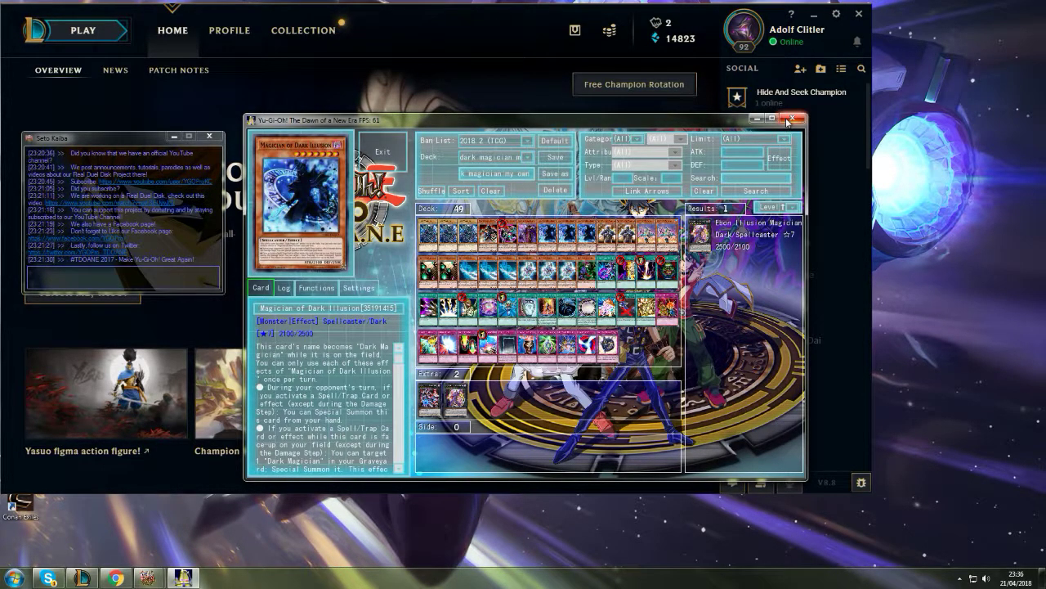
click(792, 118)
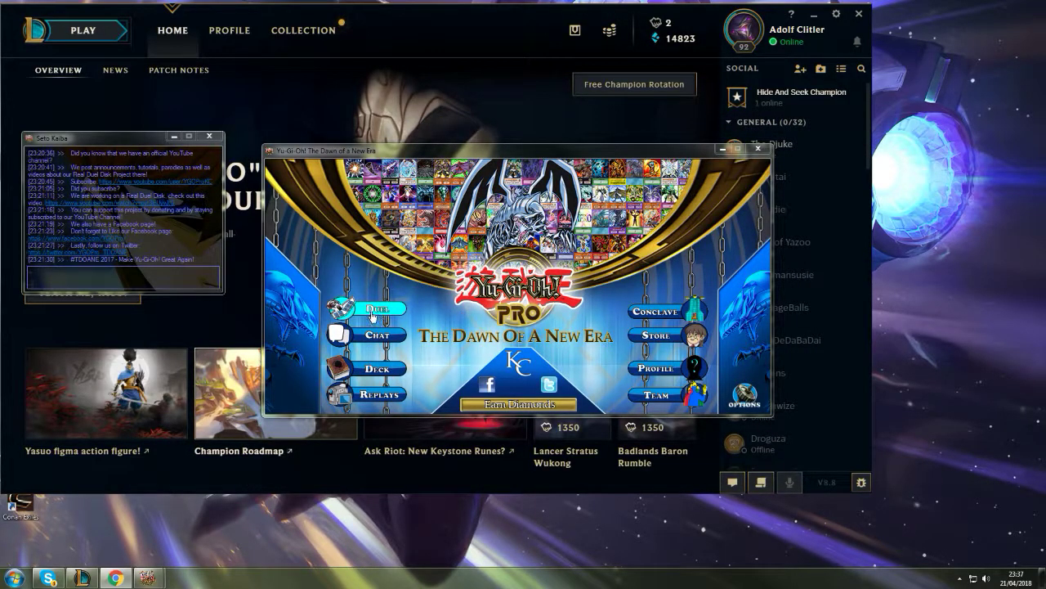
Step: Choose Duel on the main menu to show the unranked lobby's 16 hosted games
click(376, 309)
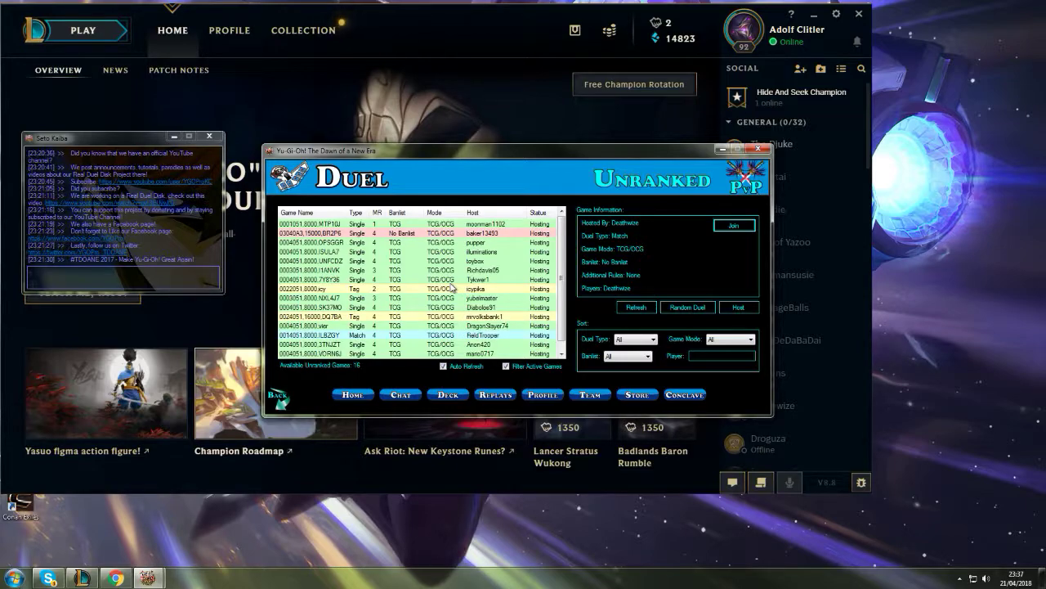
scroll(560, 288, down, 1)
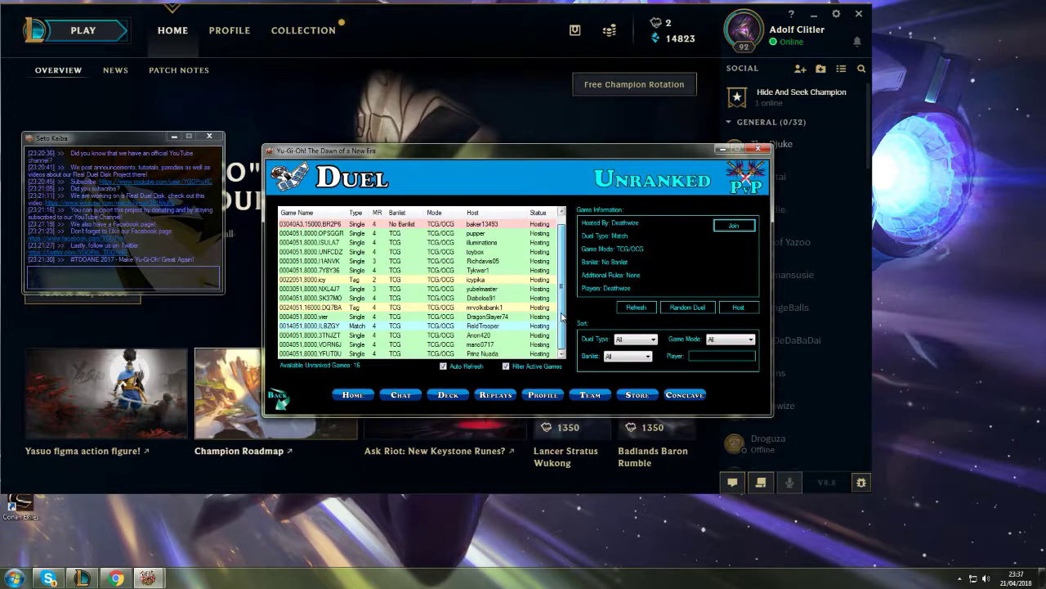
scroll(562, 302, up, 1)
scroll(560, 276, down, 1)
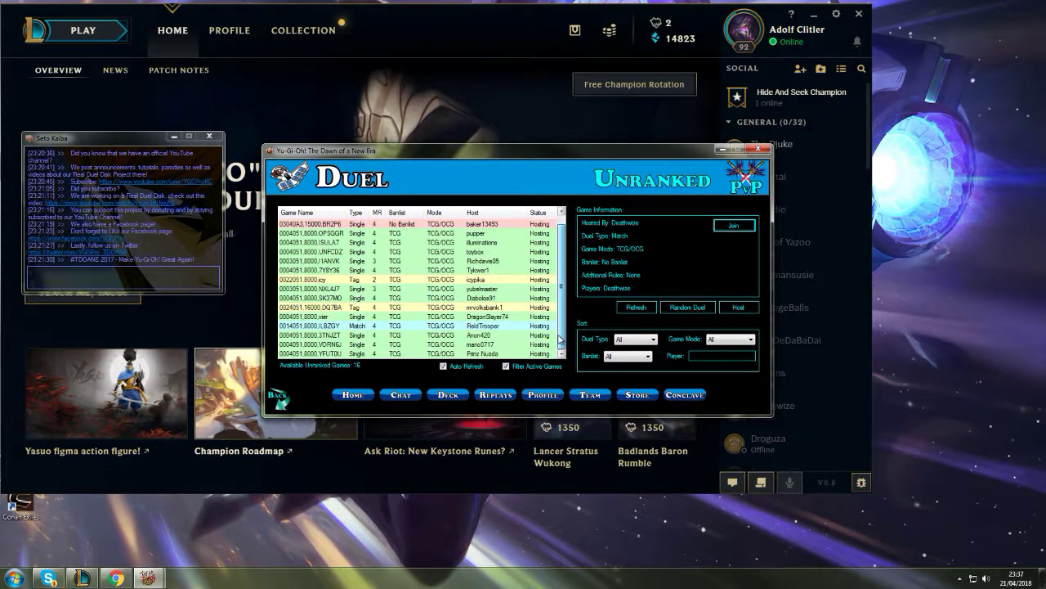